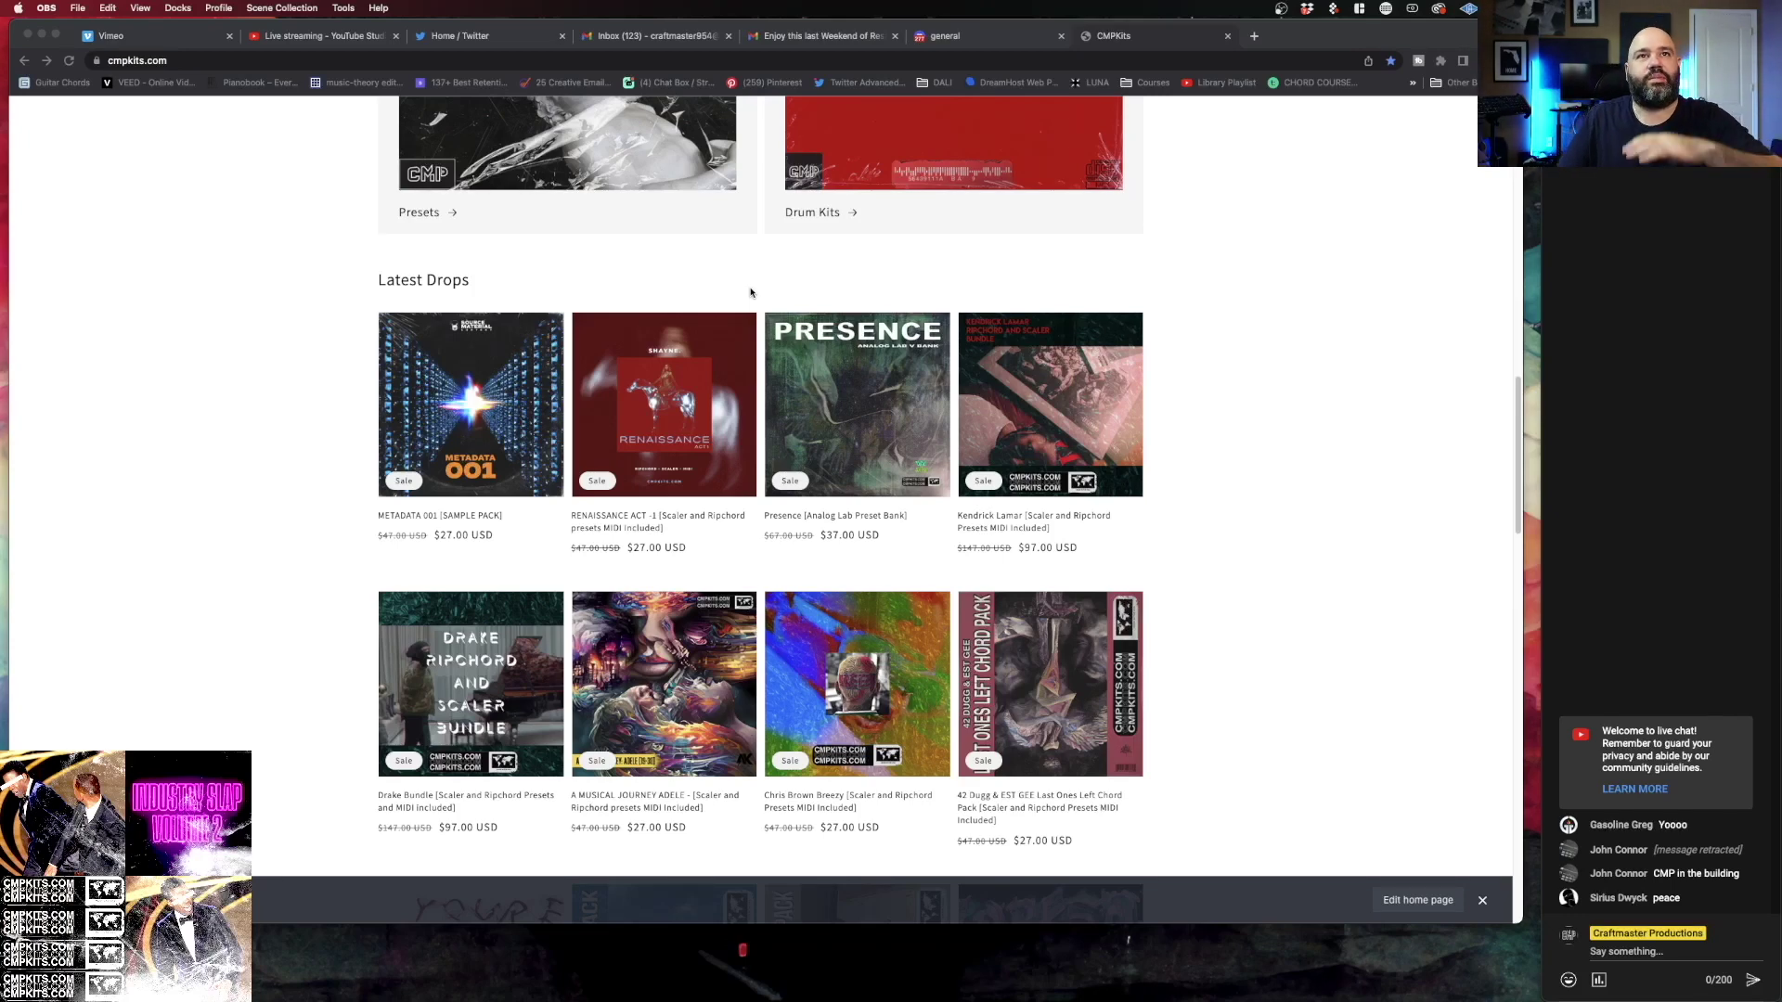
View the RENAISSANCE ACT -1 product page, then return to the store's Latest Drops.
click(716, 446)
scroll(588, 513, down, 3)
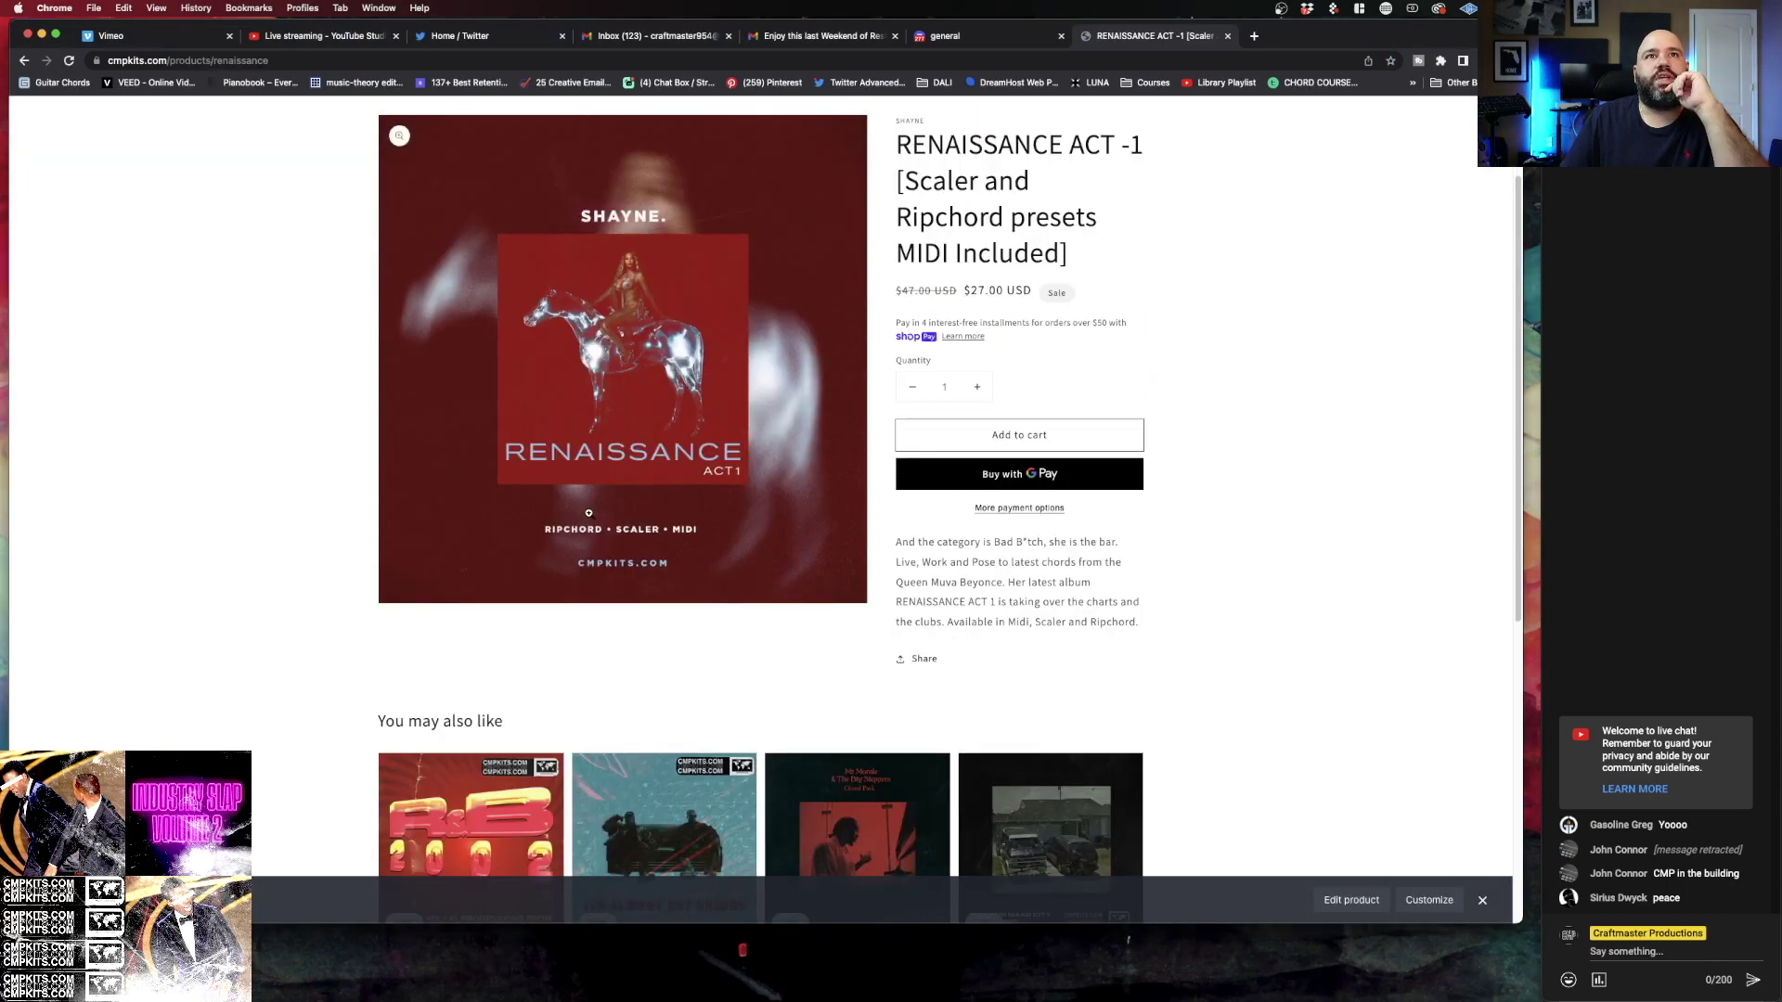
scroll(840, 515, down, 3)
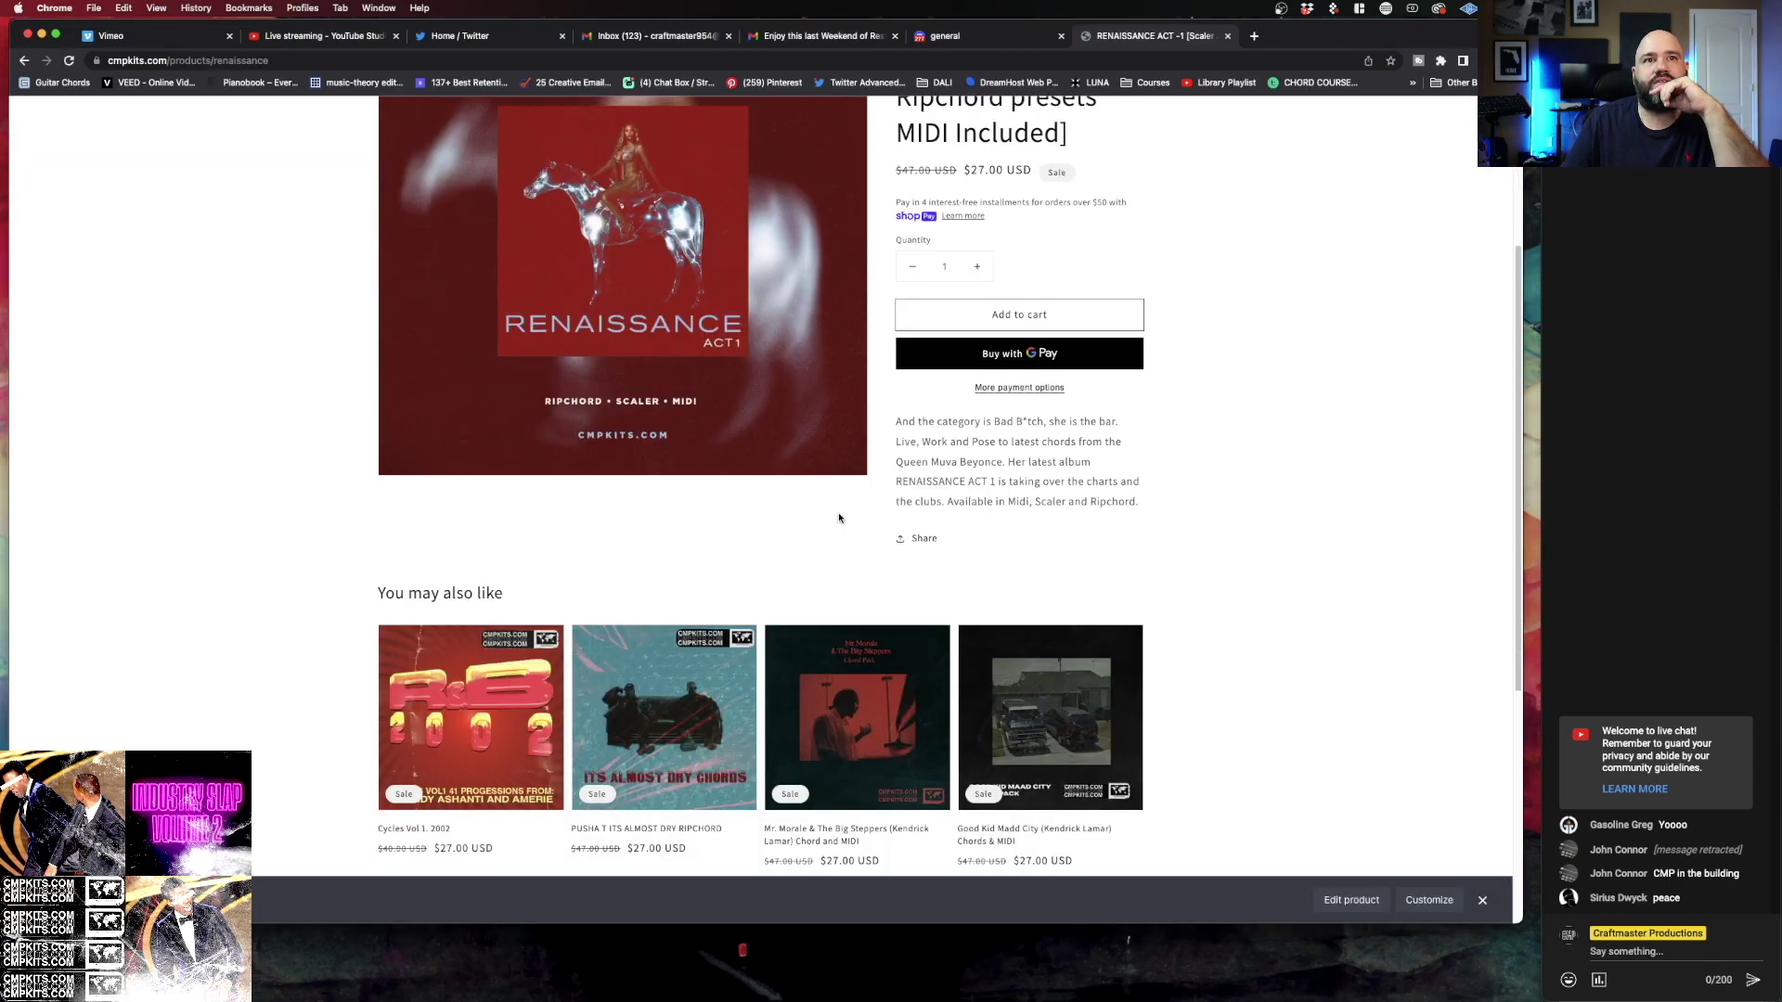
scroll(839, 517, up, 5)
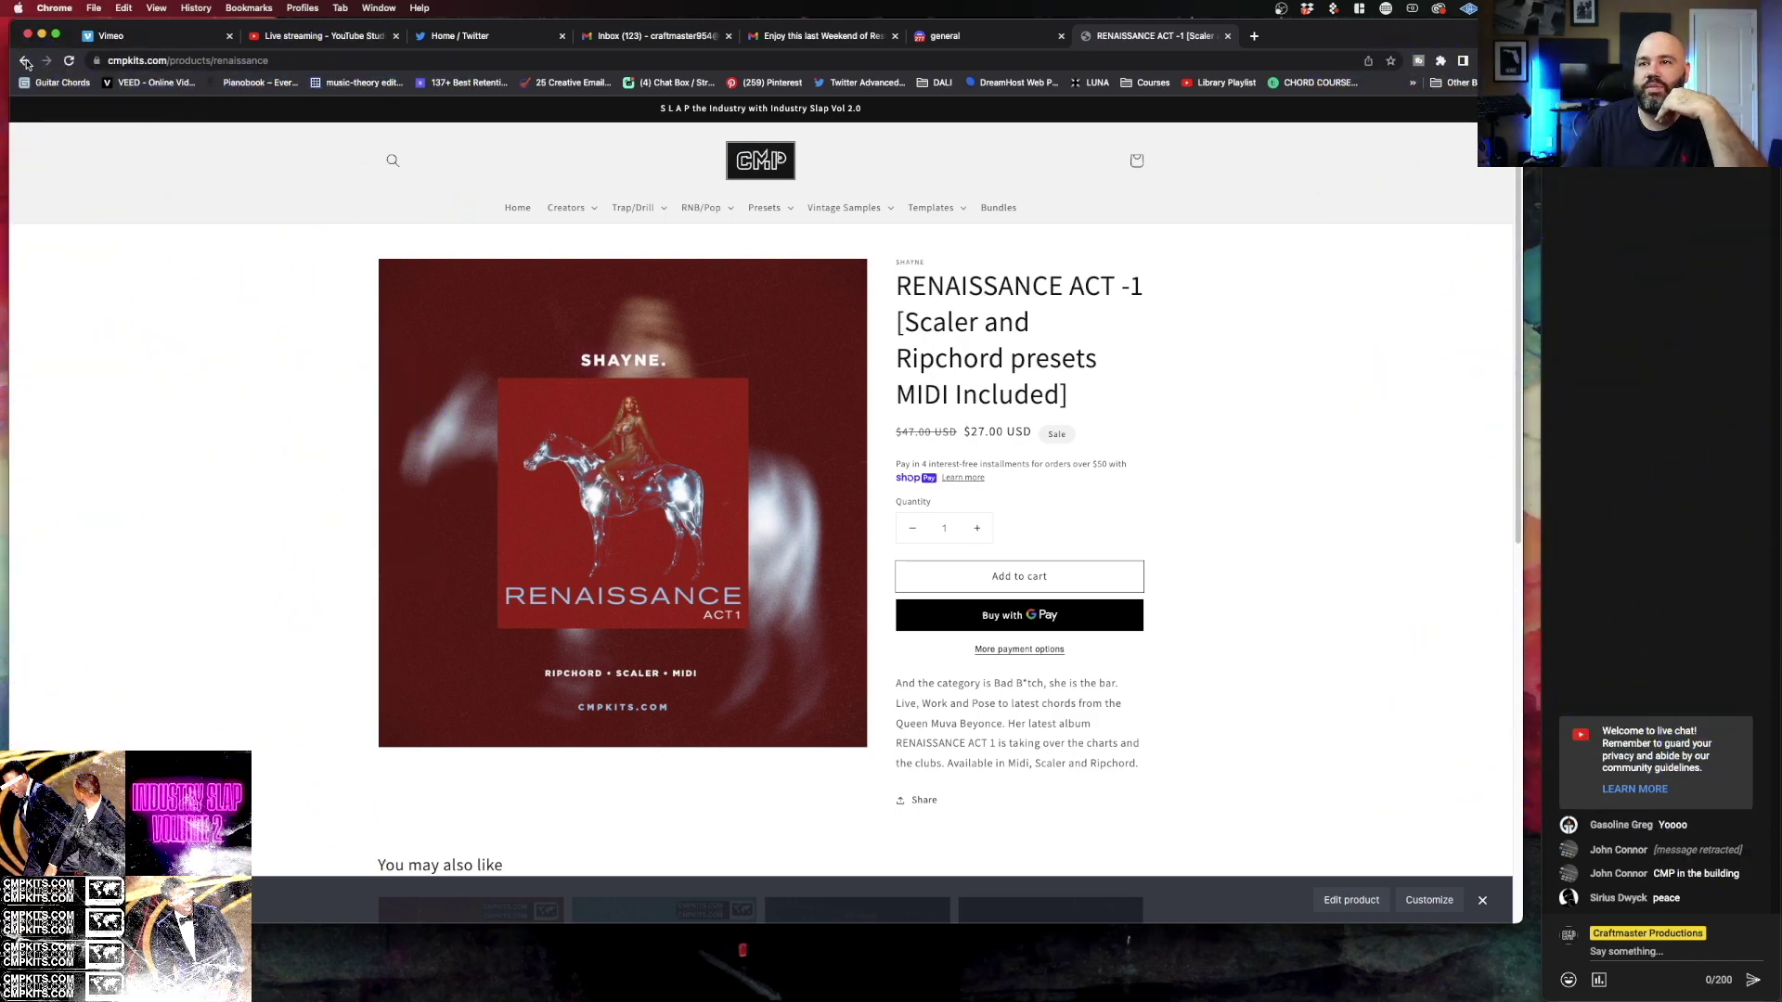
click(25, 62)
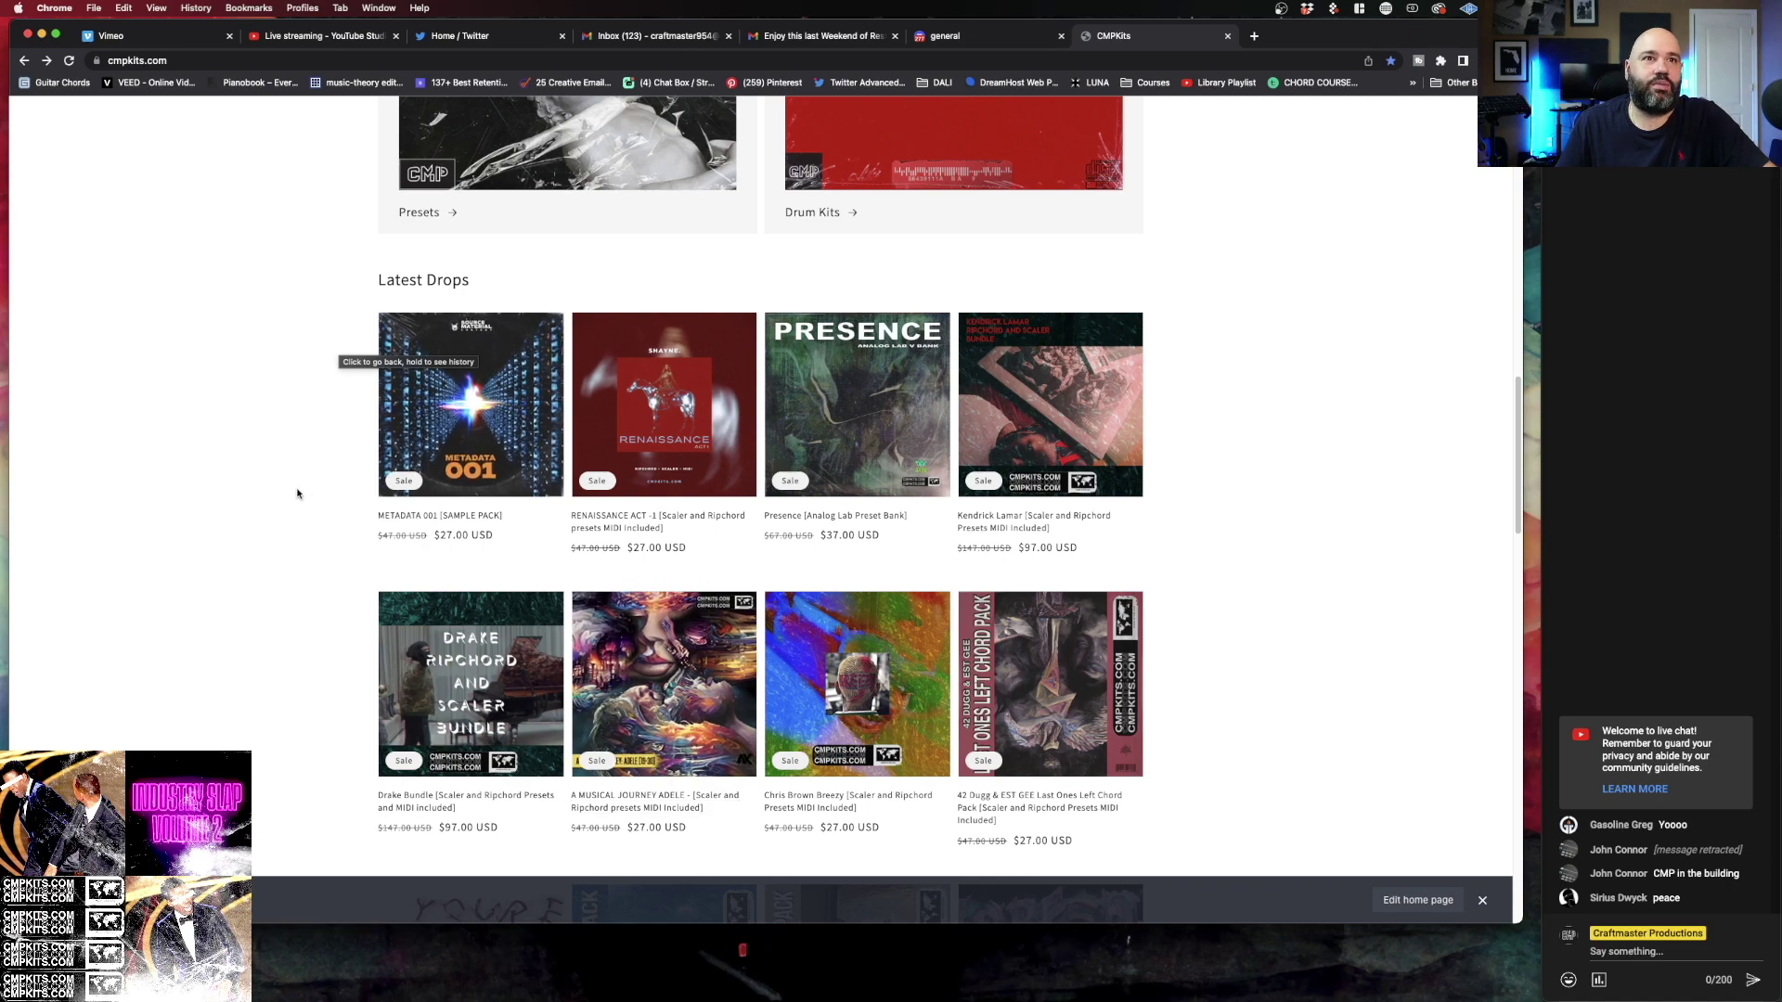
Open the METADATA 001 [SAMPLE PACK] product page from Latest Drops.
scroll(297, 492, down, 5)
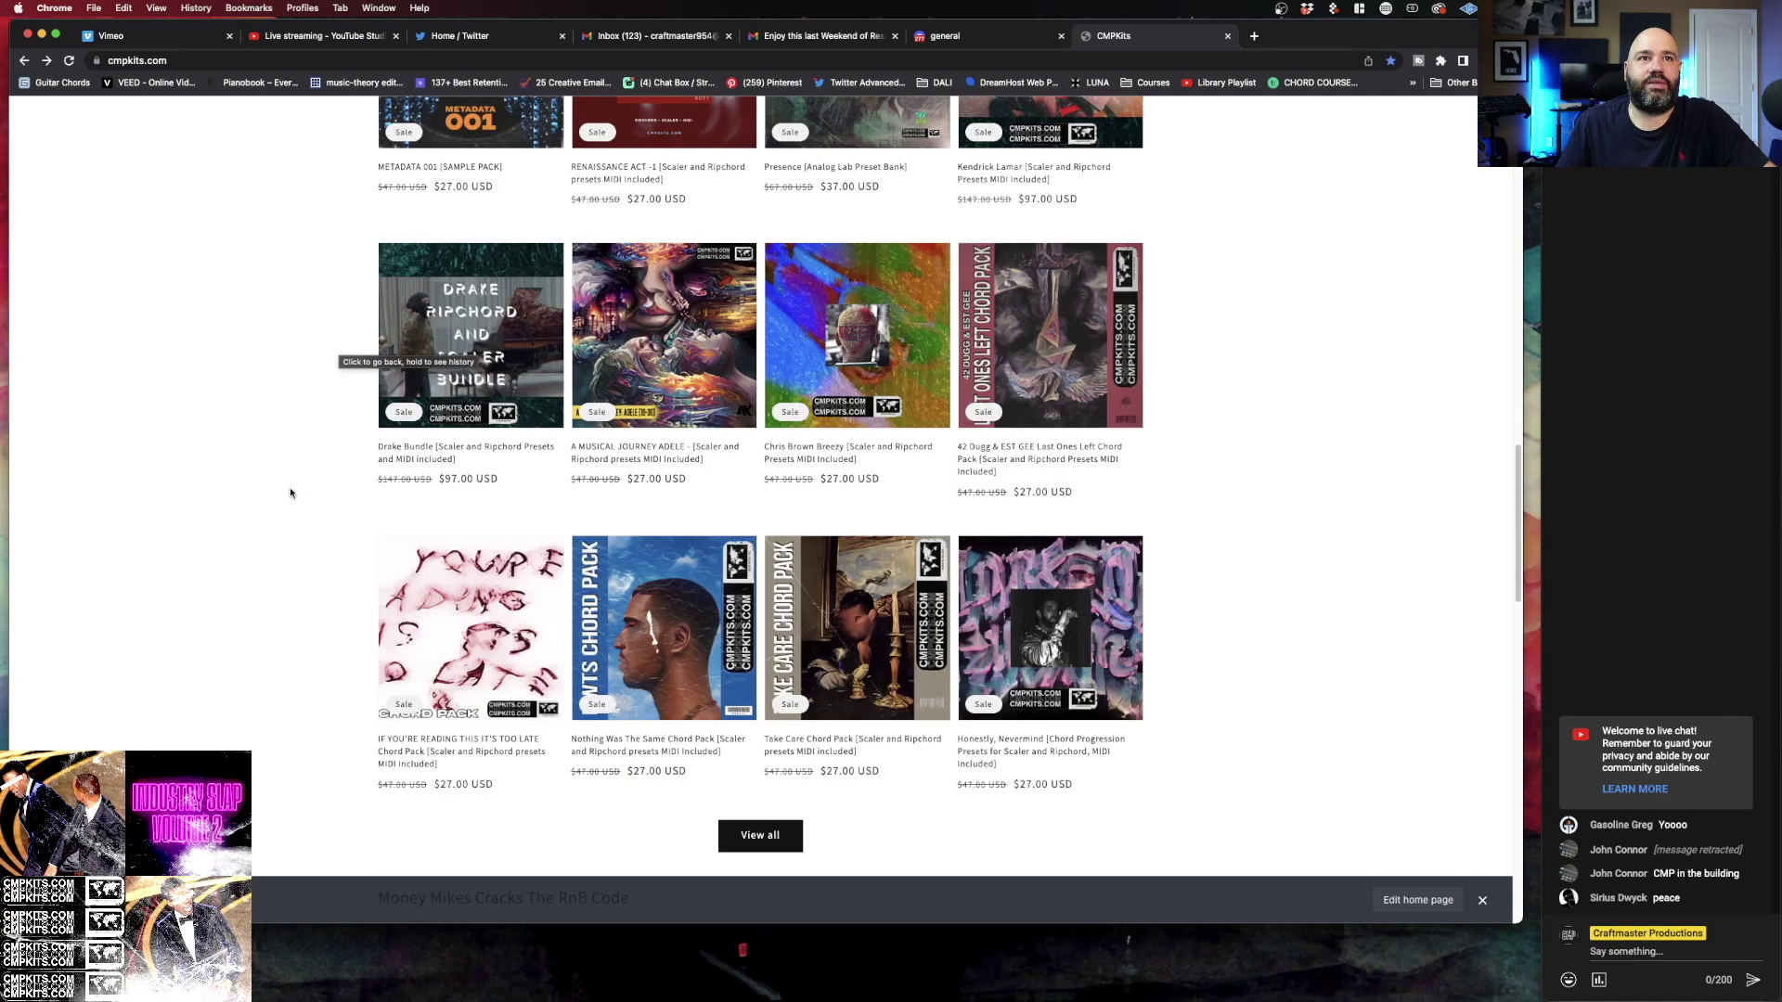
scroll(291, 493, up, 5)
click(509, 461)
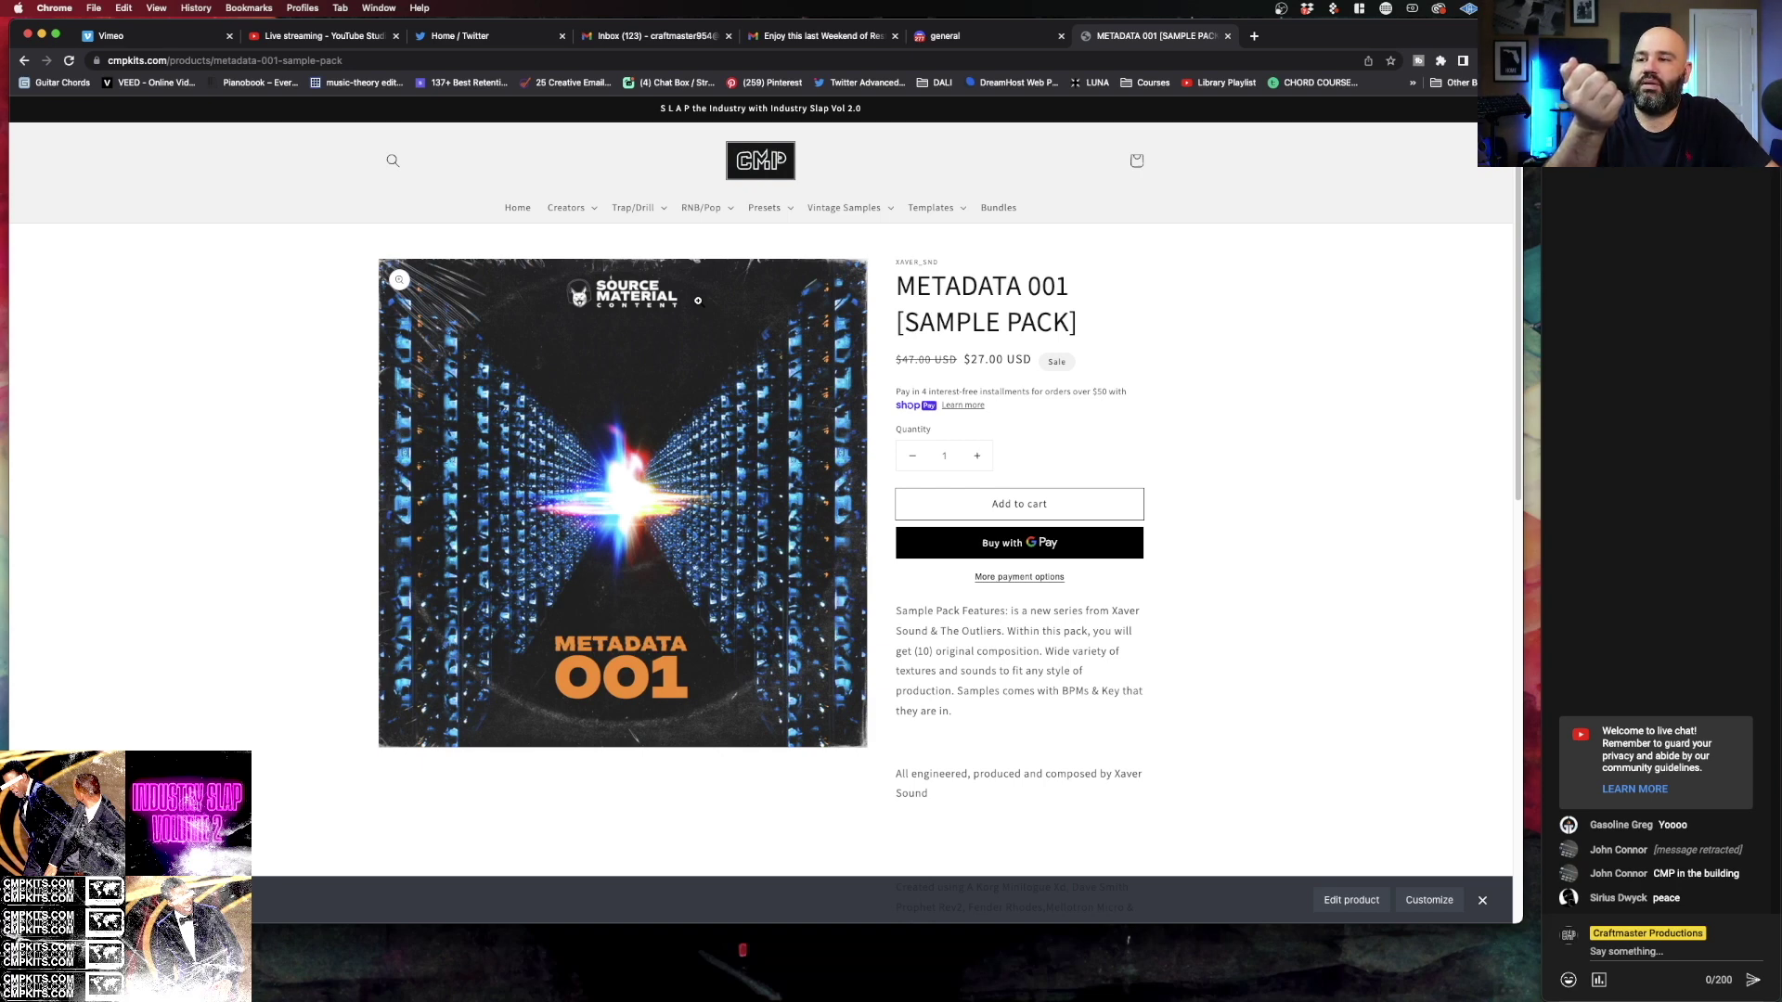
Unsolo the drum tracks and Tracks 21–22, and widen the Studio One window for more mixer channels.
key(super+Tab)
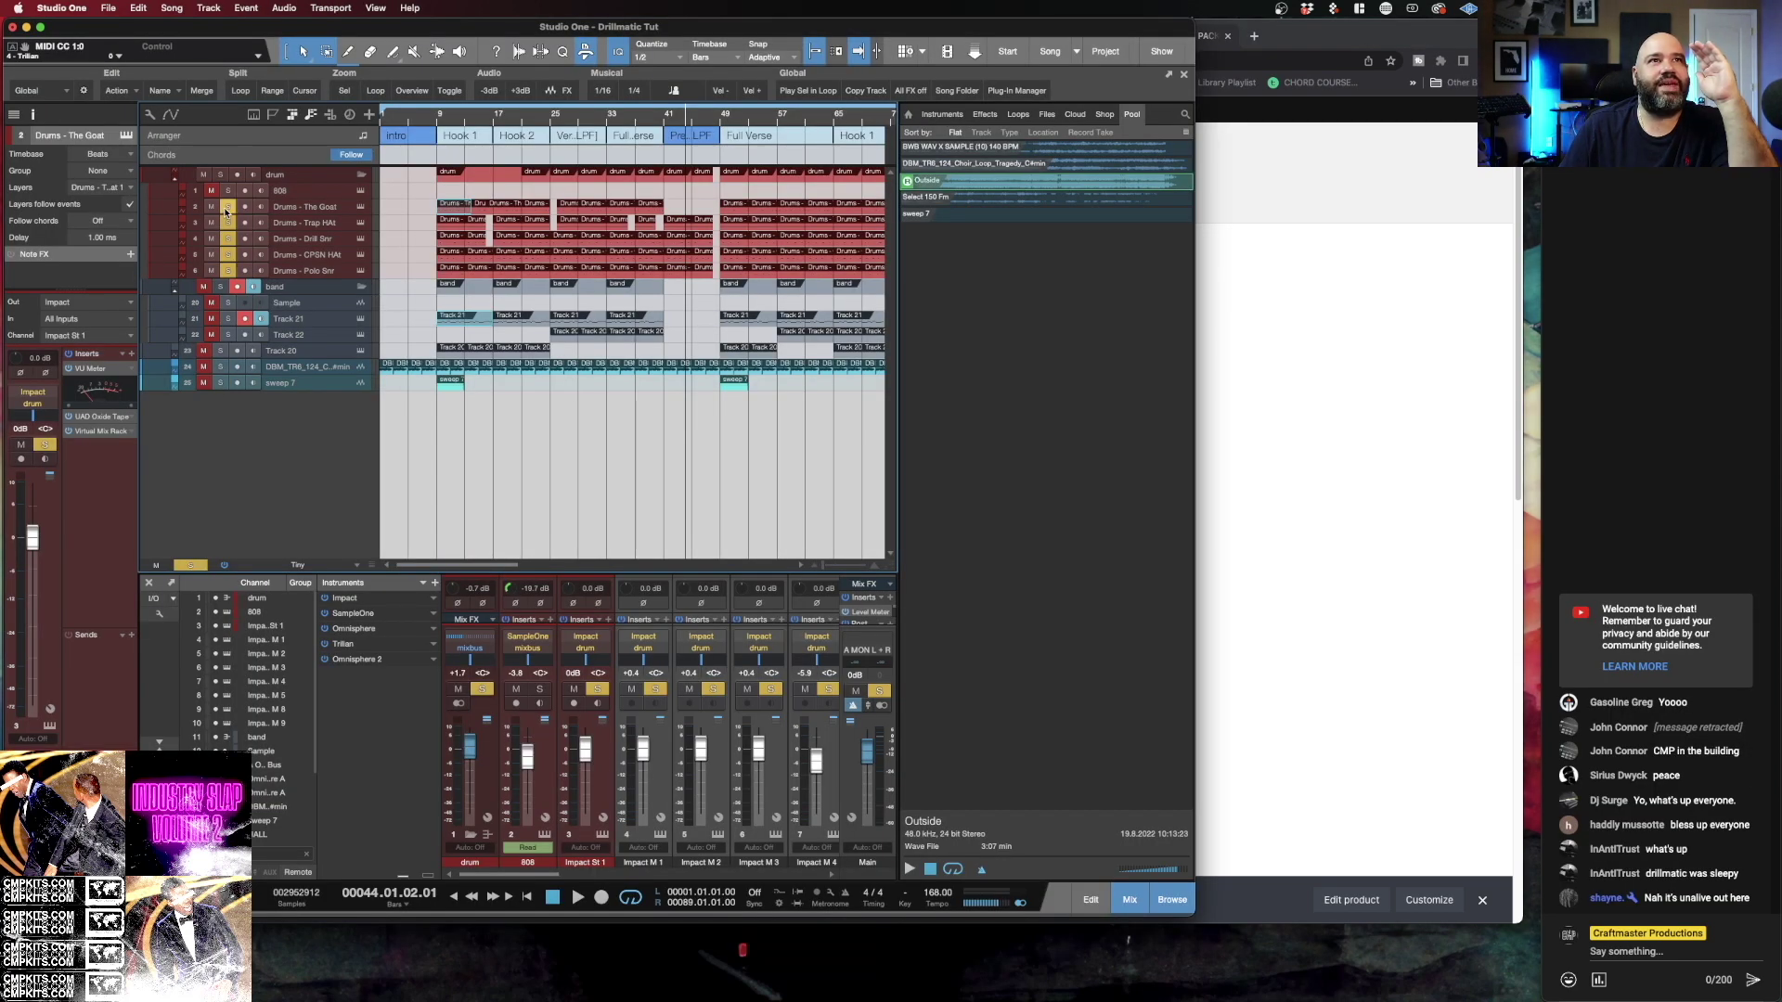
drag(225, 206, 226, 271)
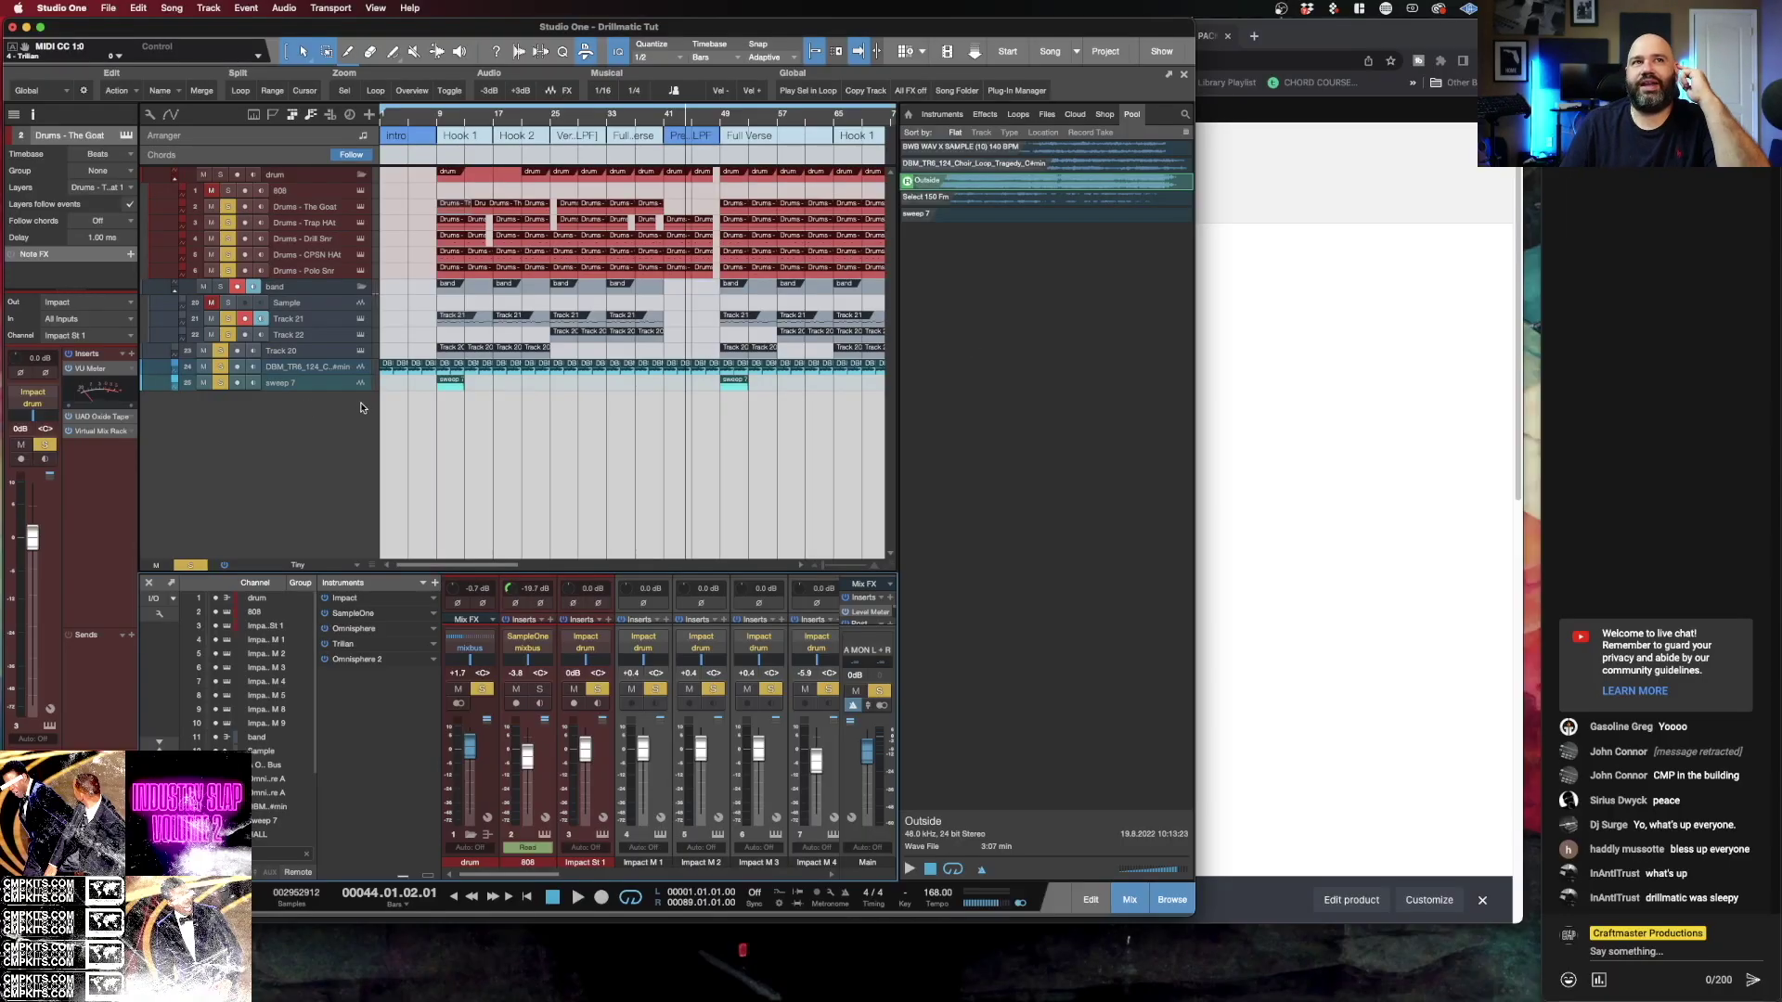
drag(227, 318, 226, 331)
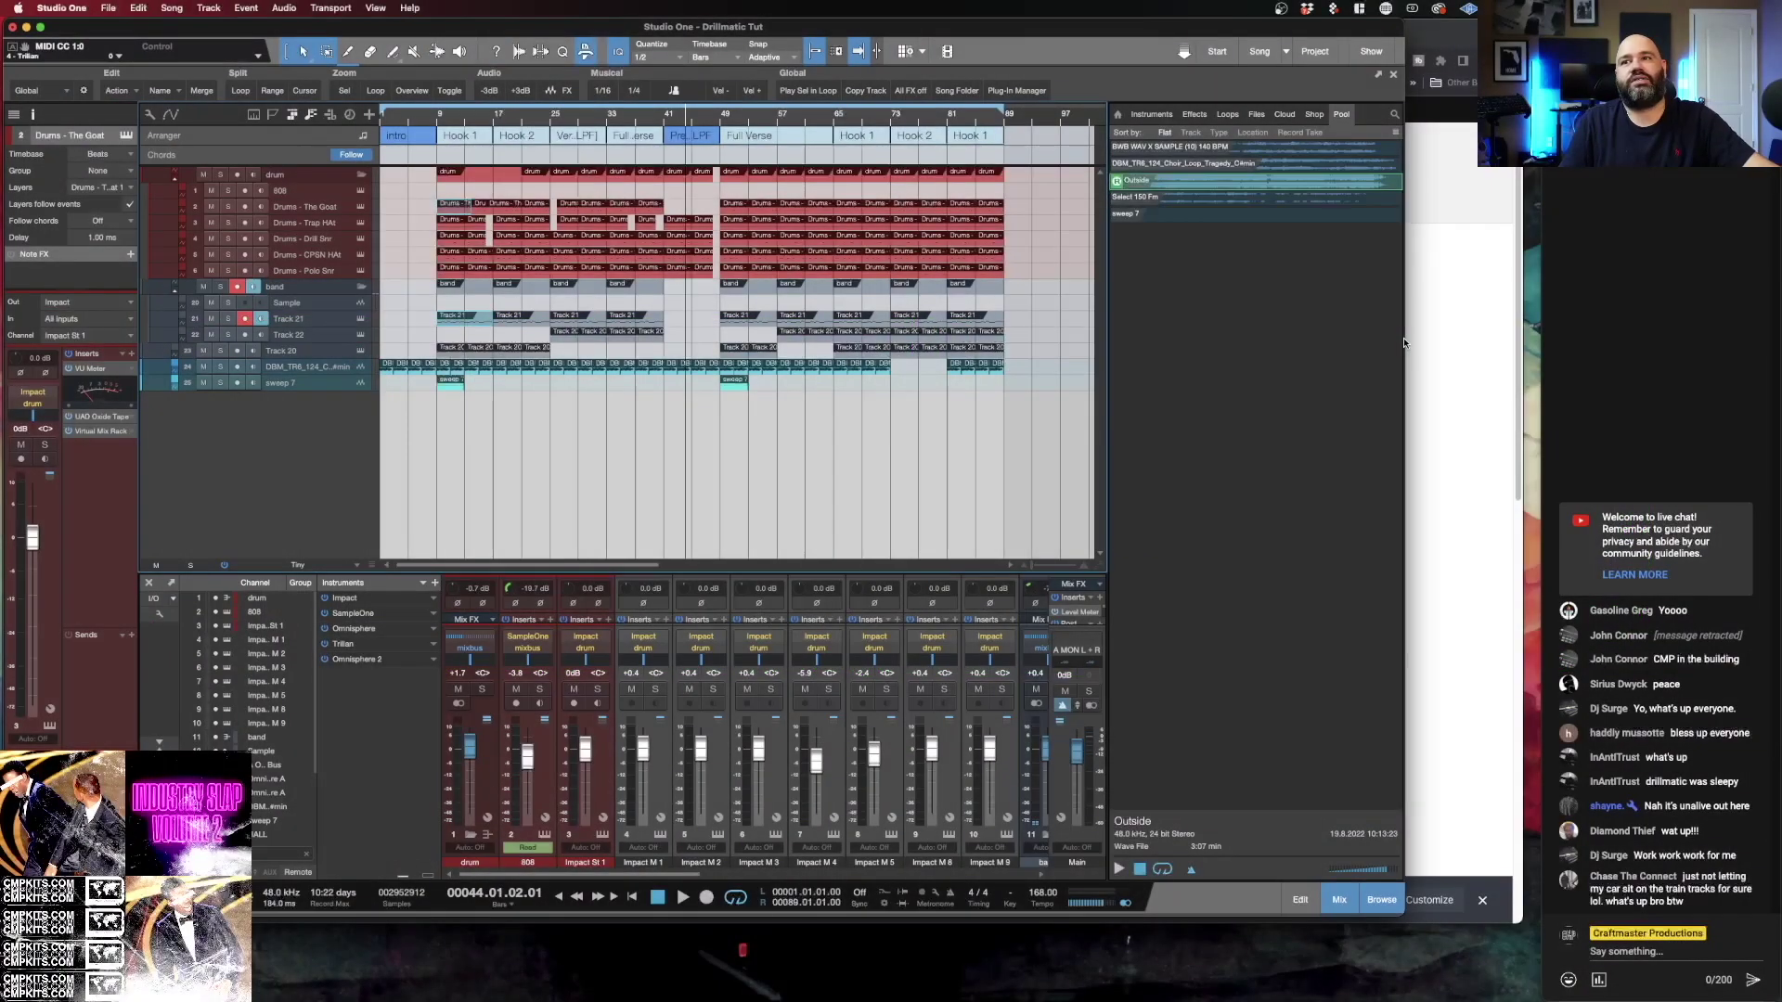
drag(1405, 273, 1541, 273)
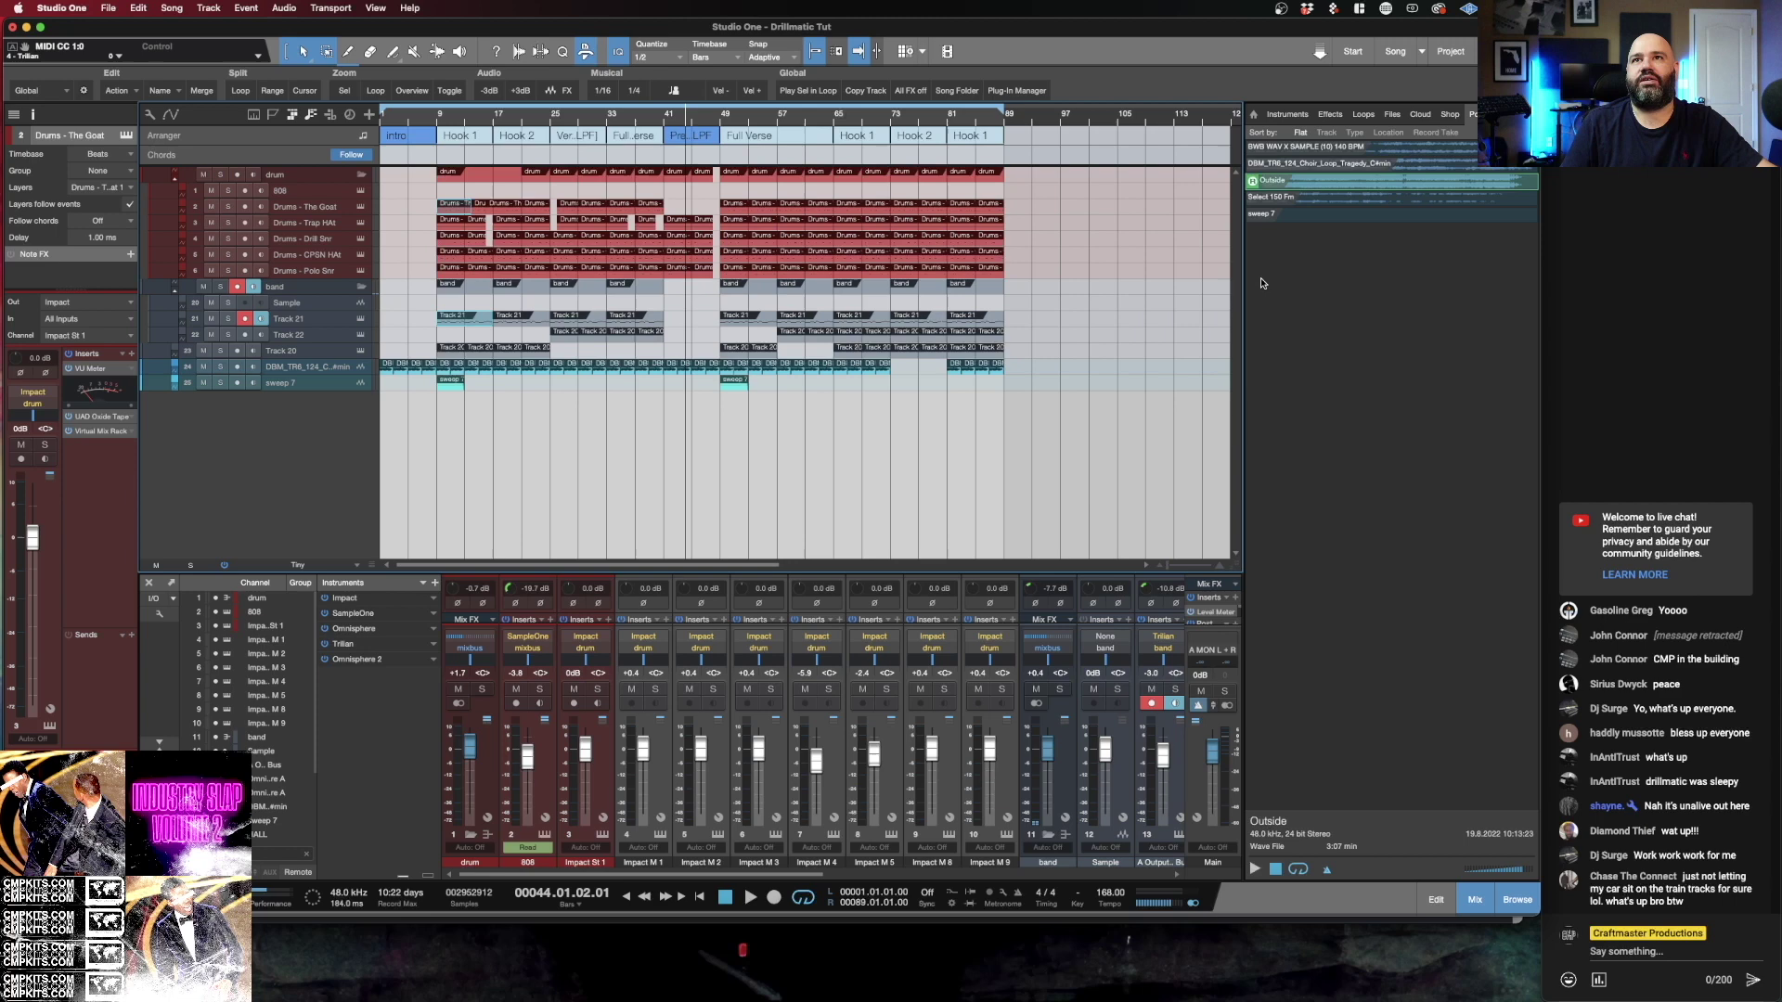
drag(1240, 279, 1389, 267)
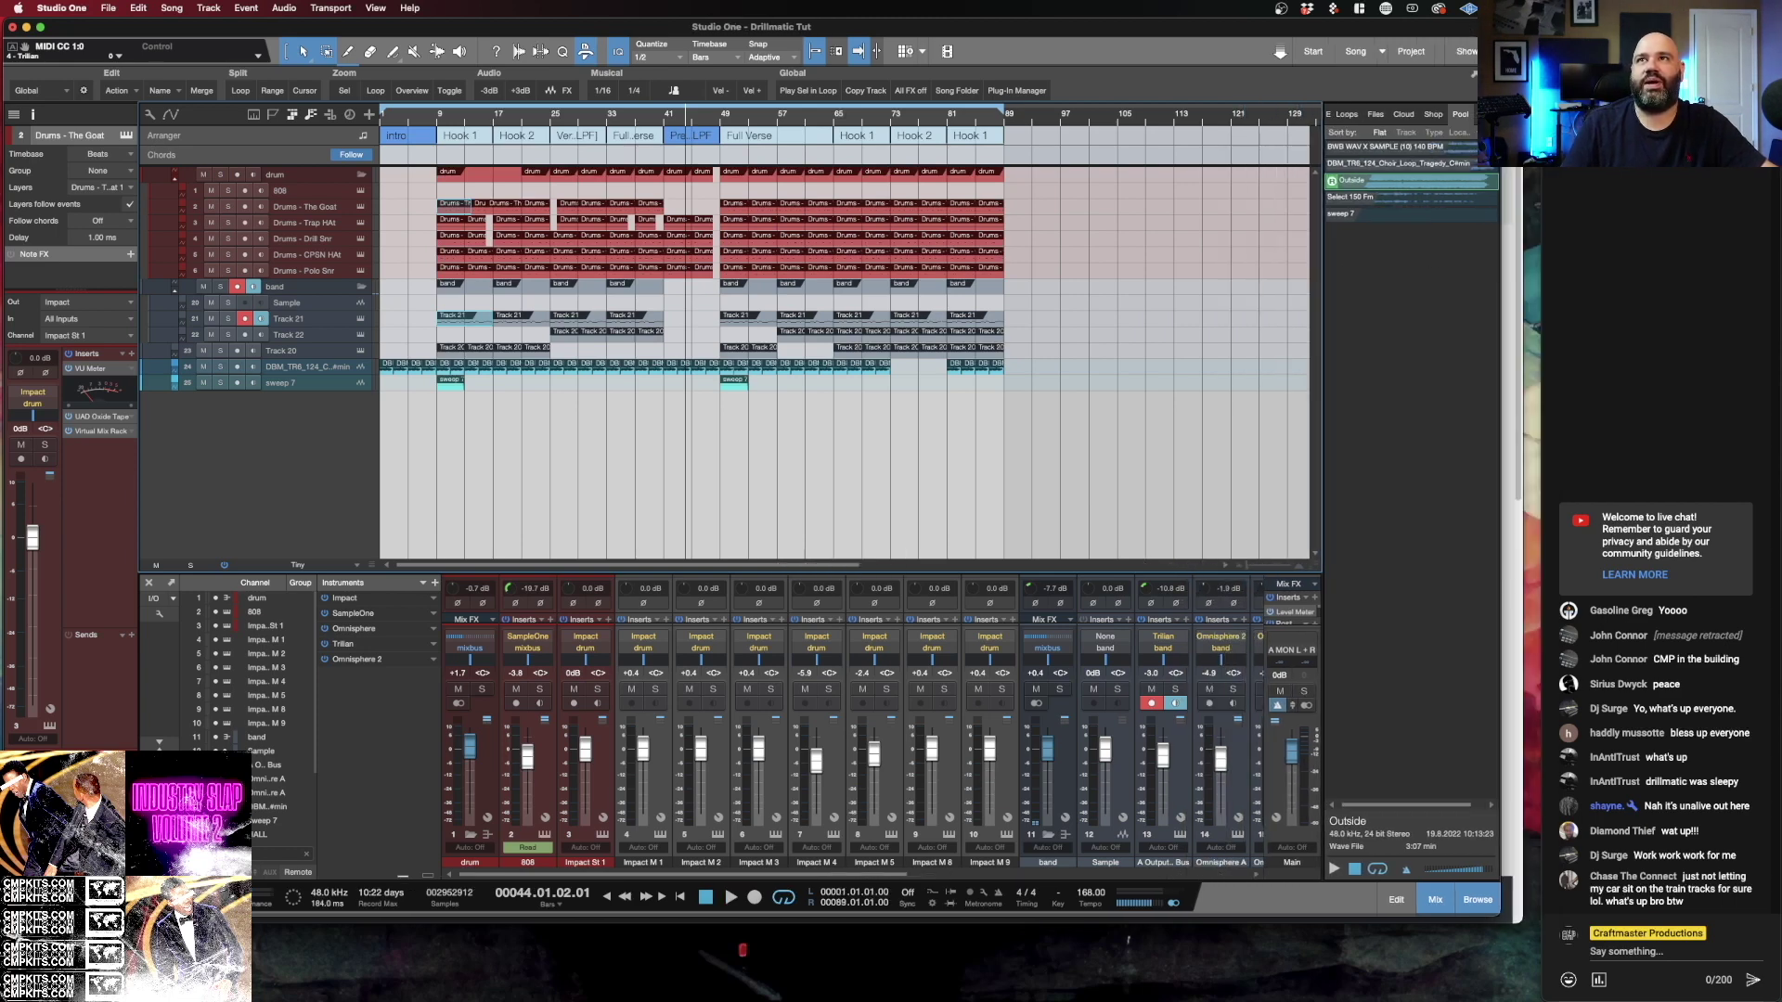
Play the Studio One song briefly from bar 9, then resume the YouTube video.
key(super+Tab)
key(super+Tab)
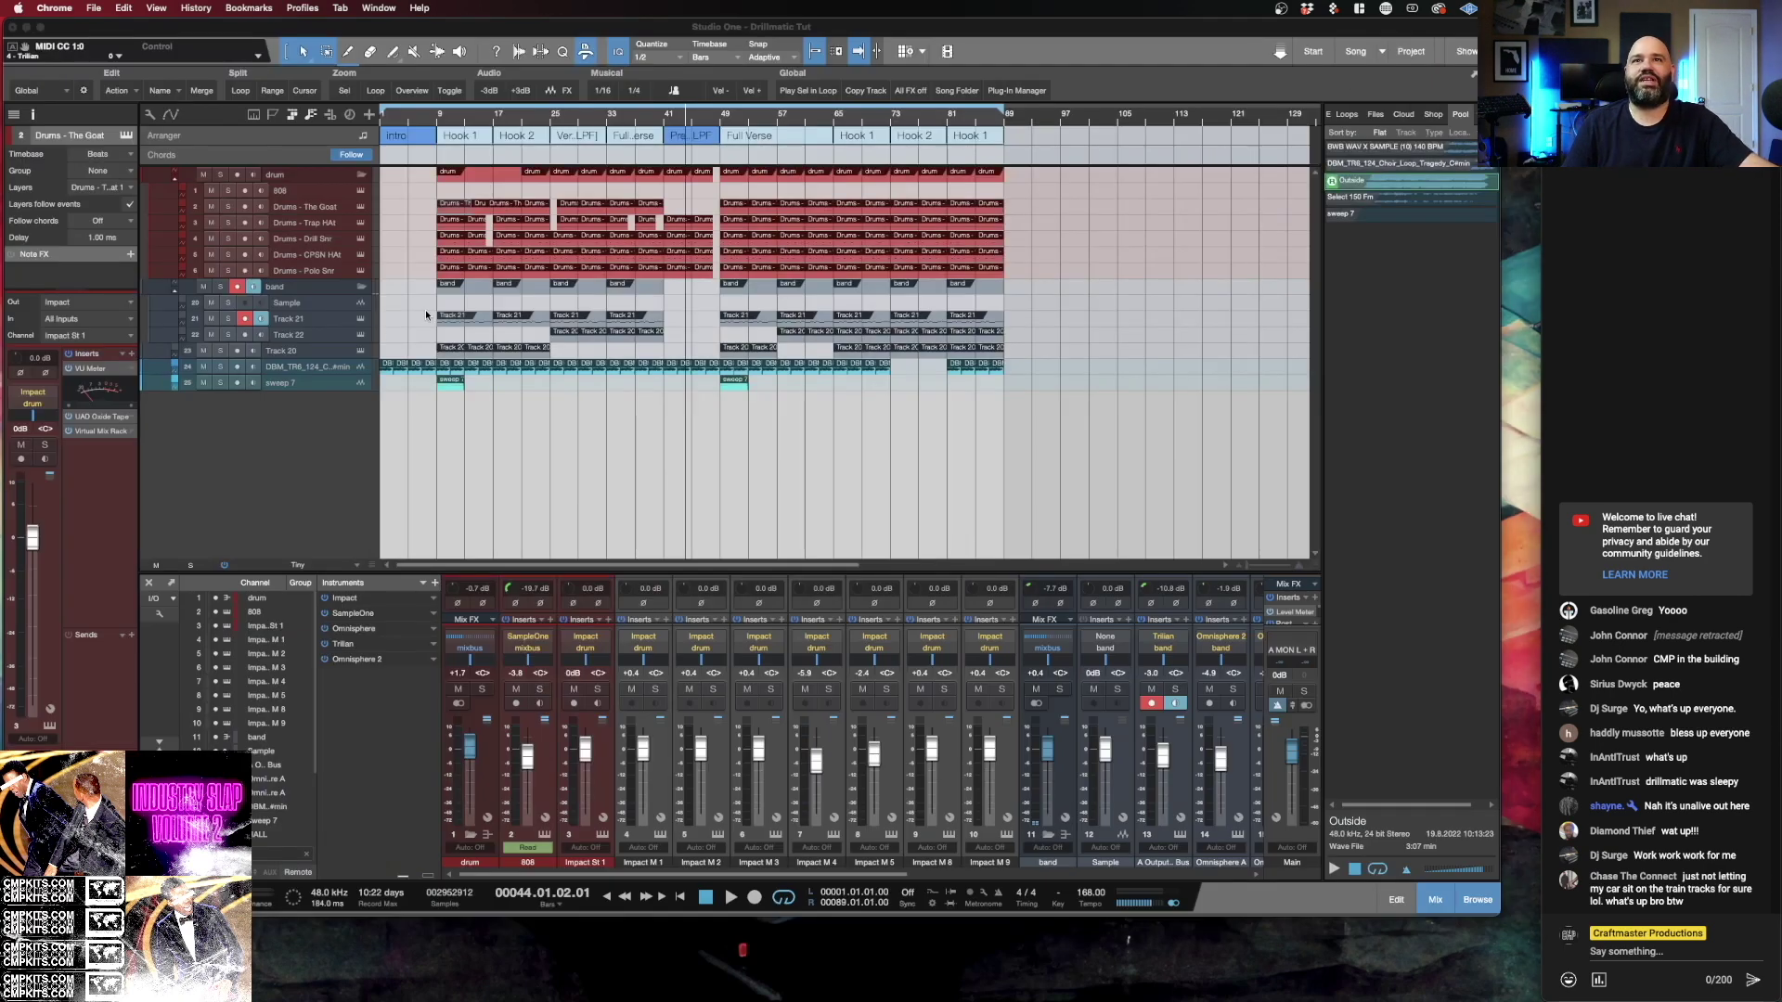
click(441, 124)
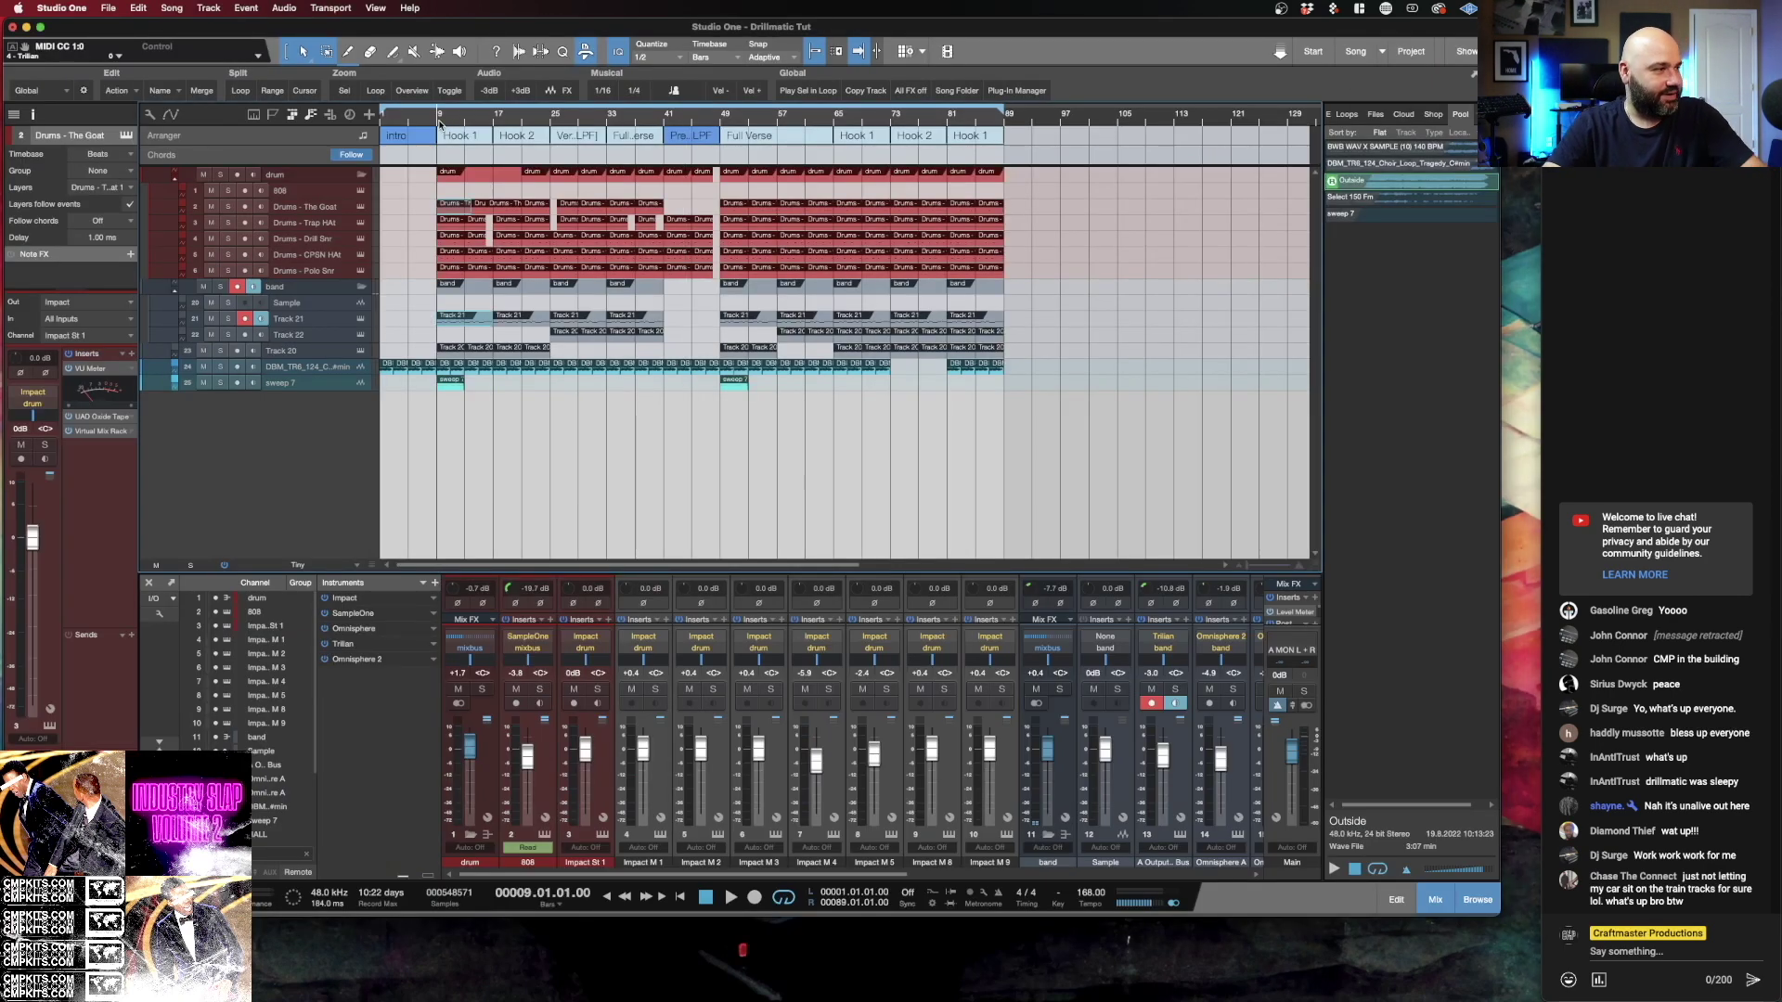
key(space)
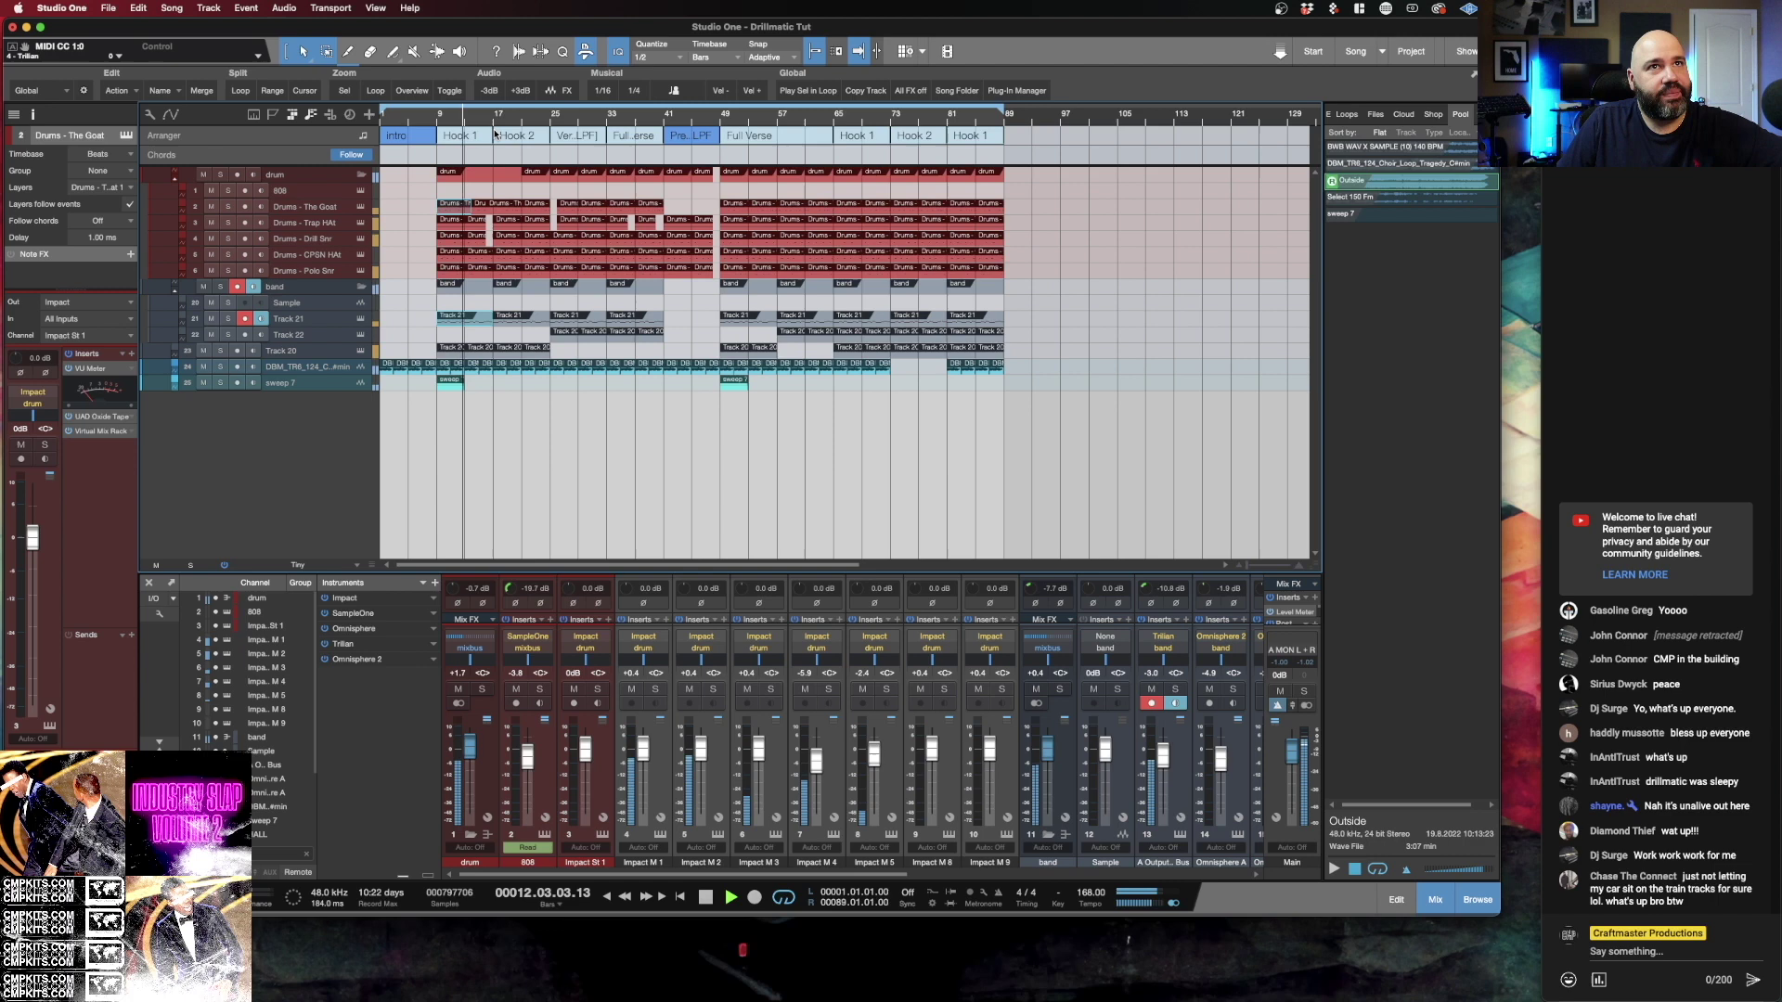
key(space)
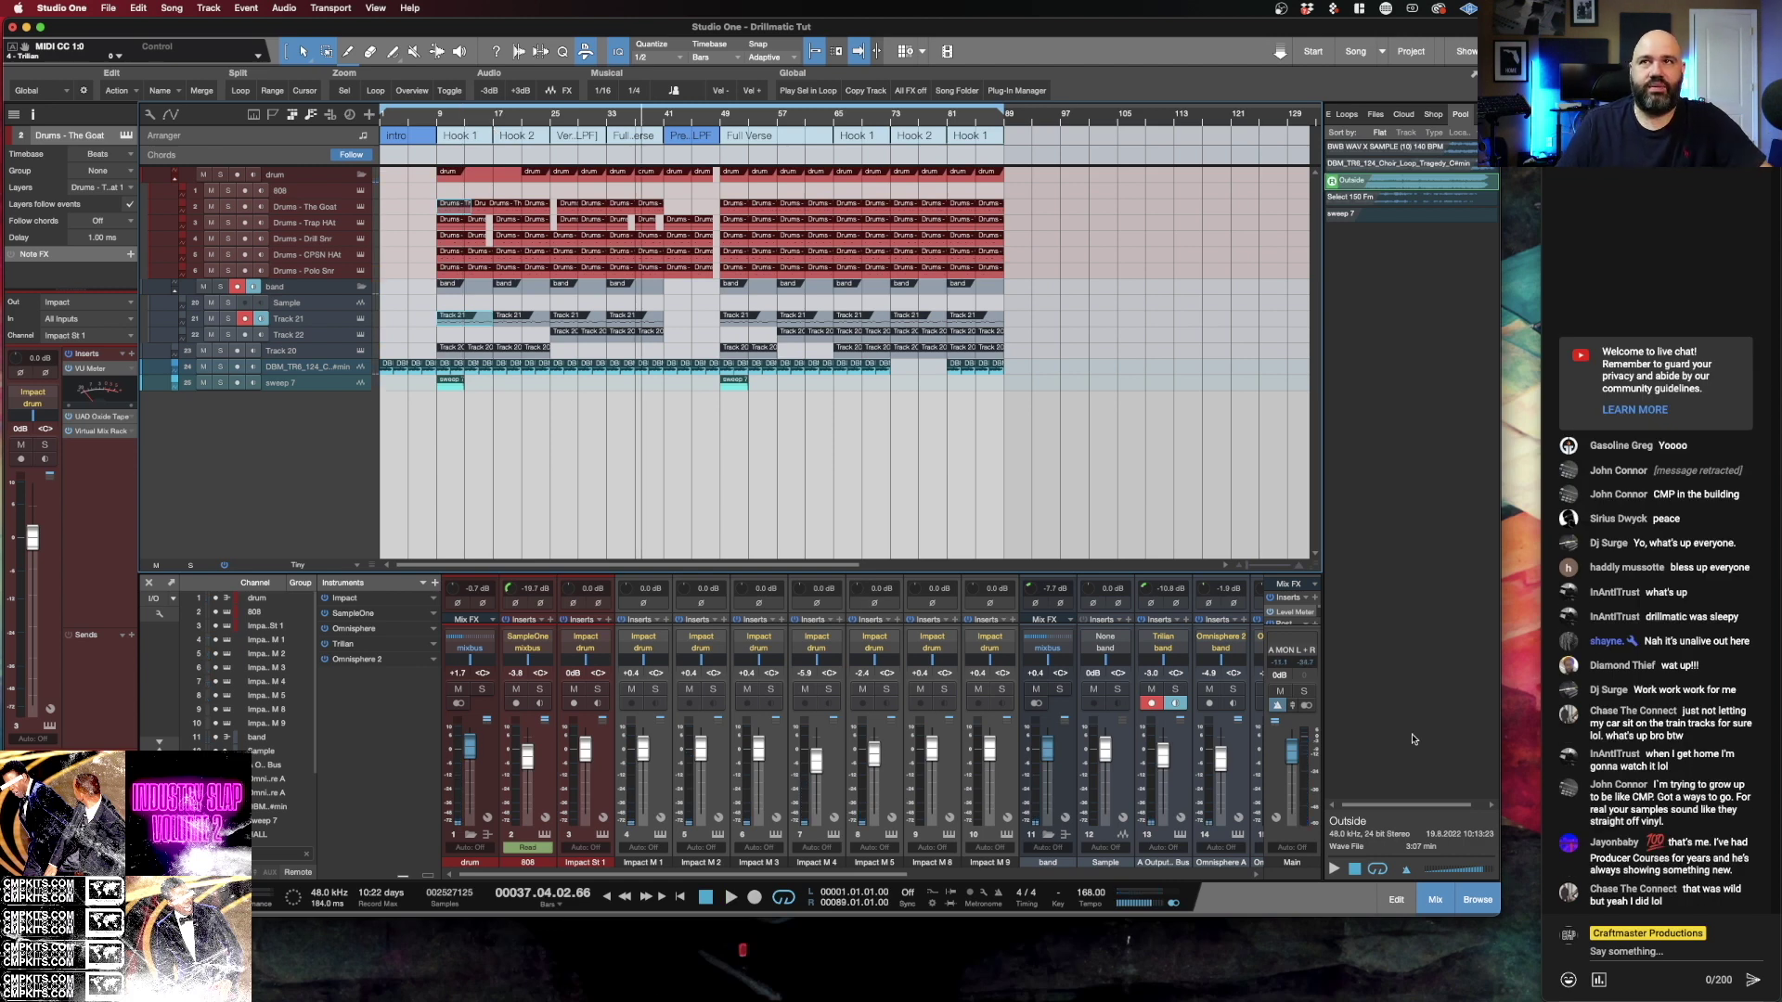
key(super+Tab)
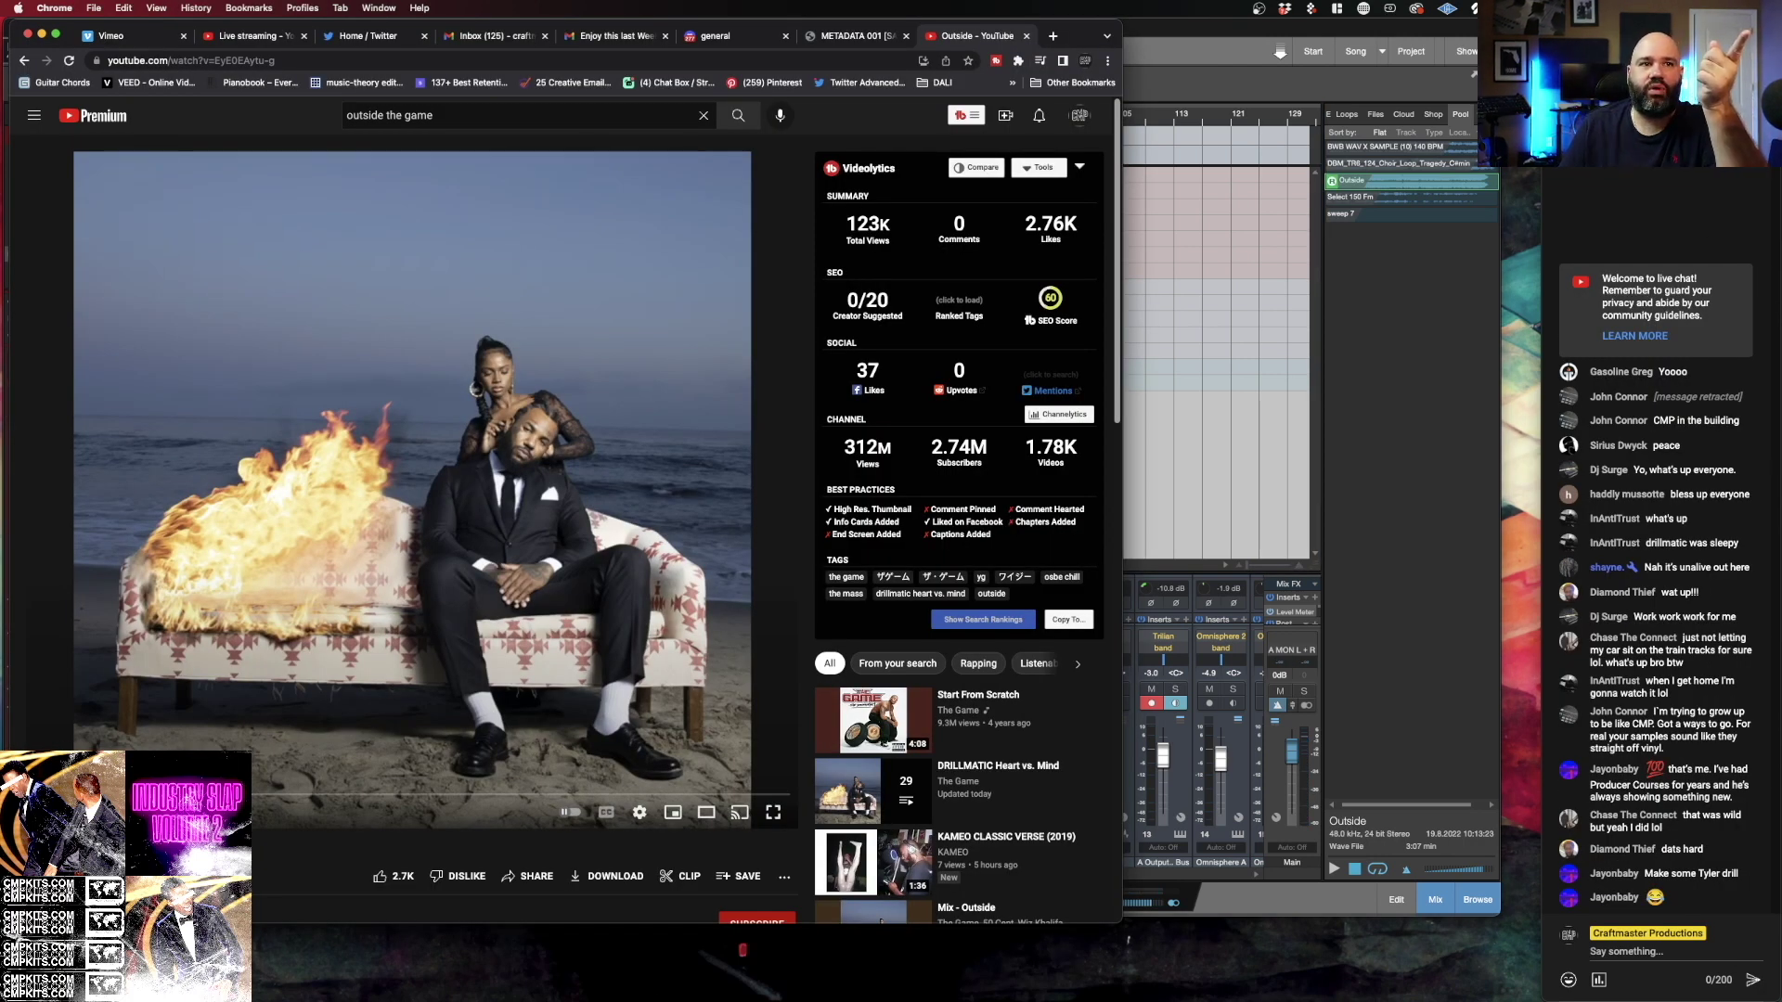
key(space)
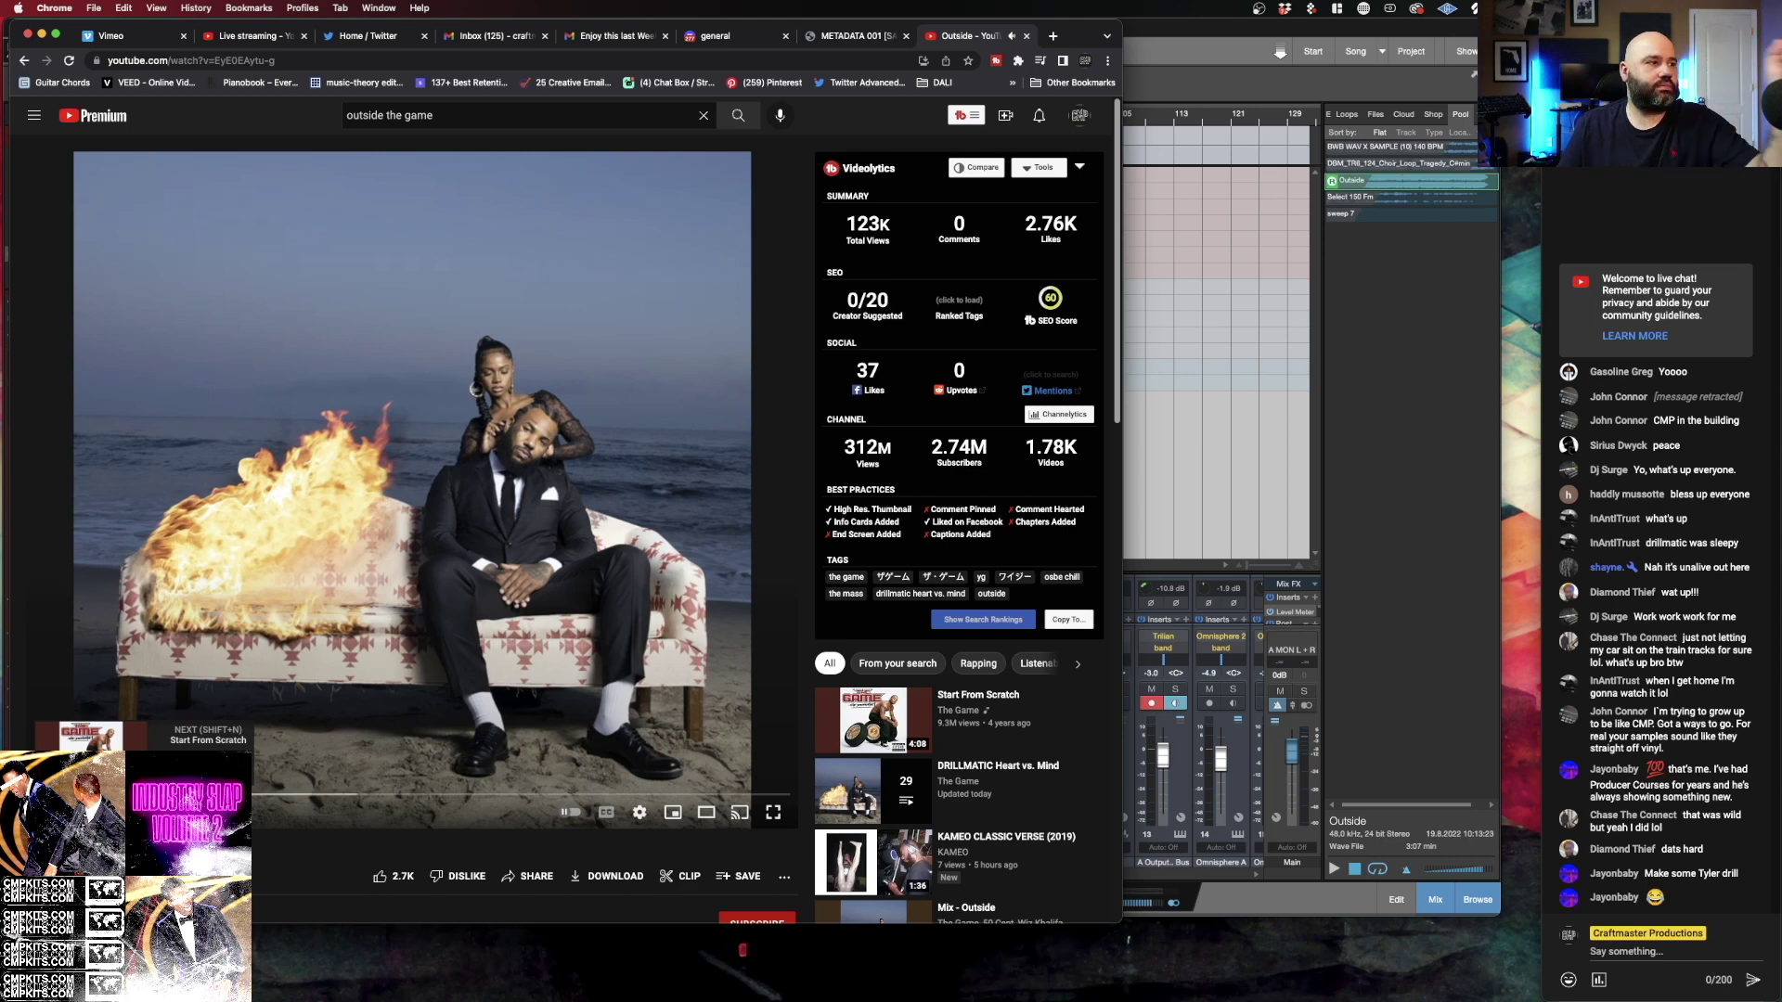
Correct the Google search to 'splice' and open the Splice site from the results.
key(super+bracketleft)
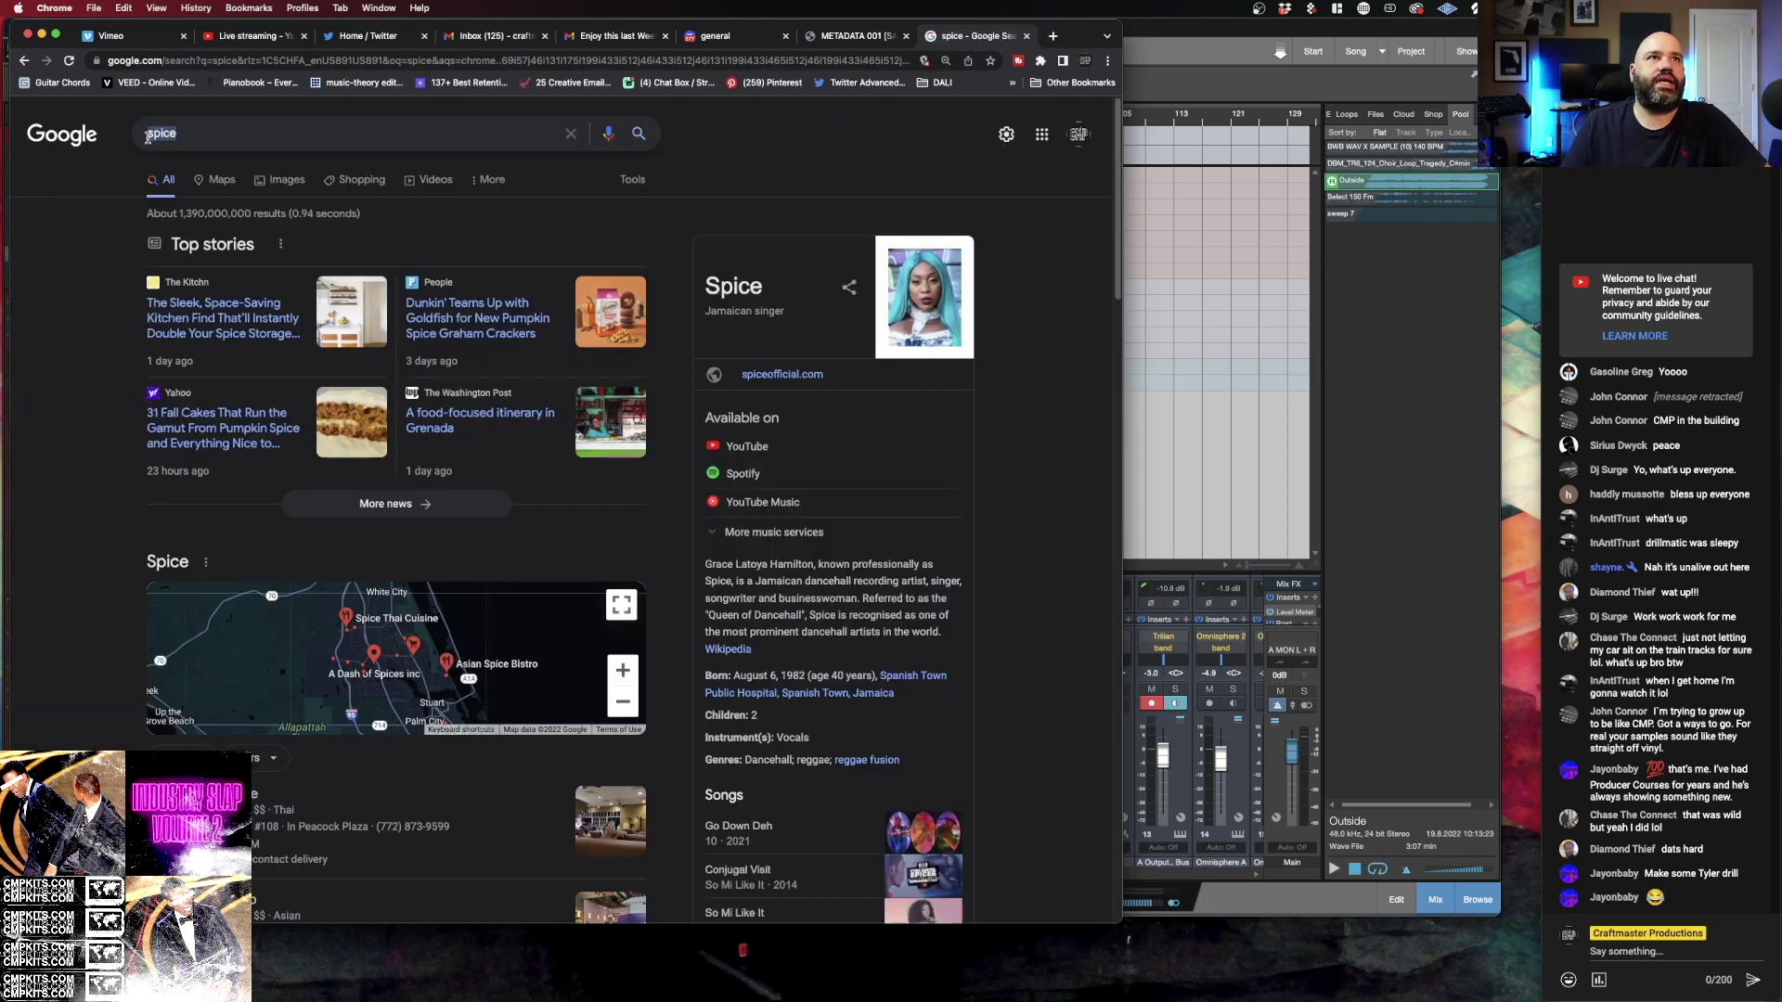
triple_click(147, 135)
text(splice)
key(Return)
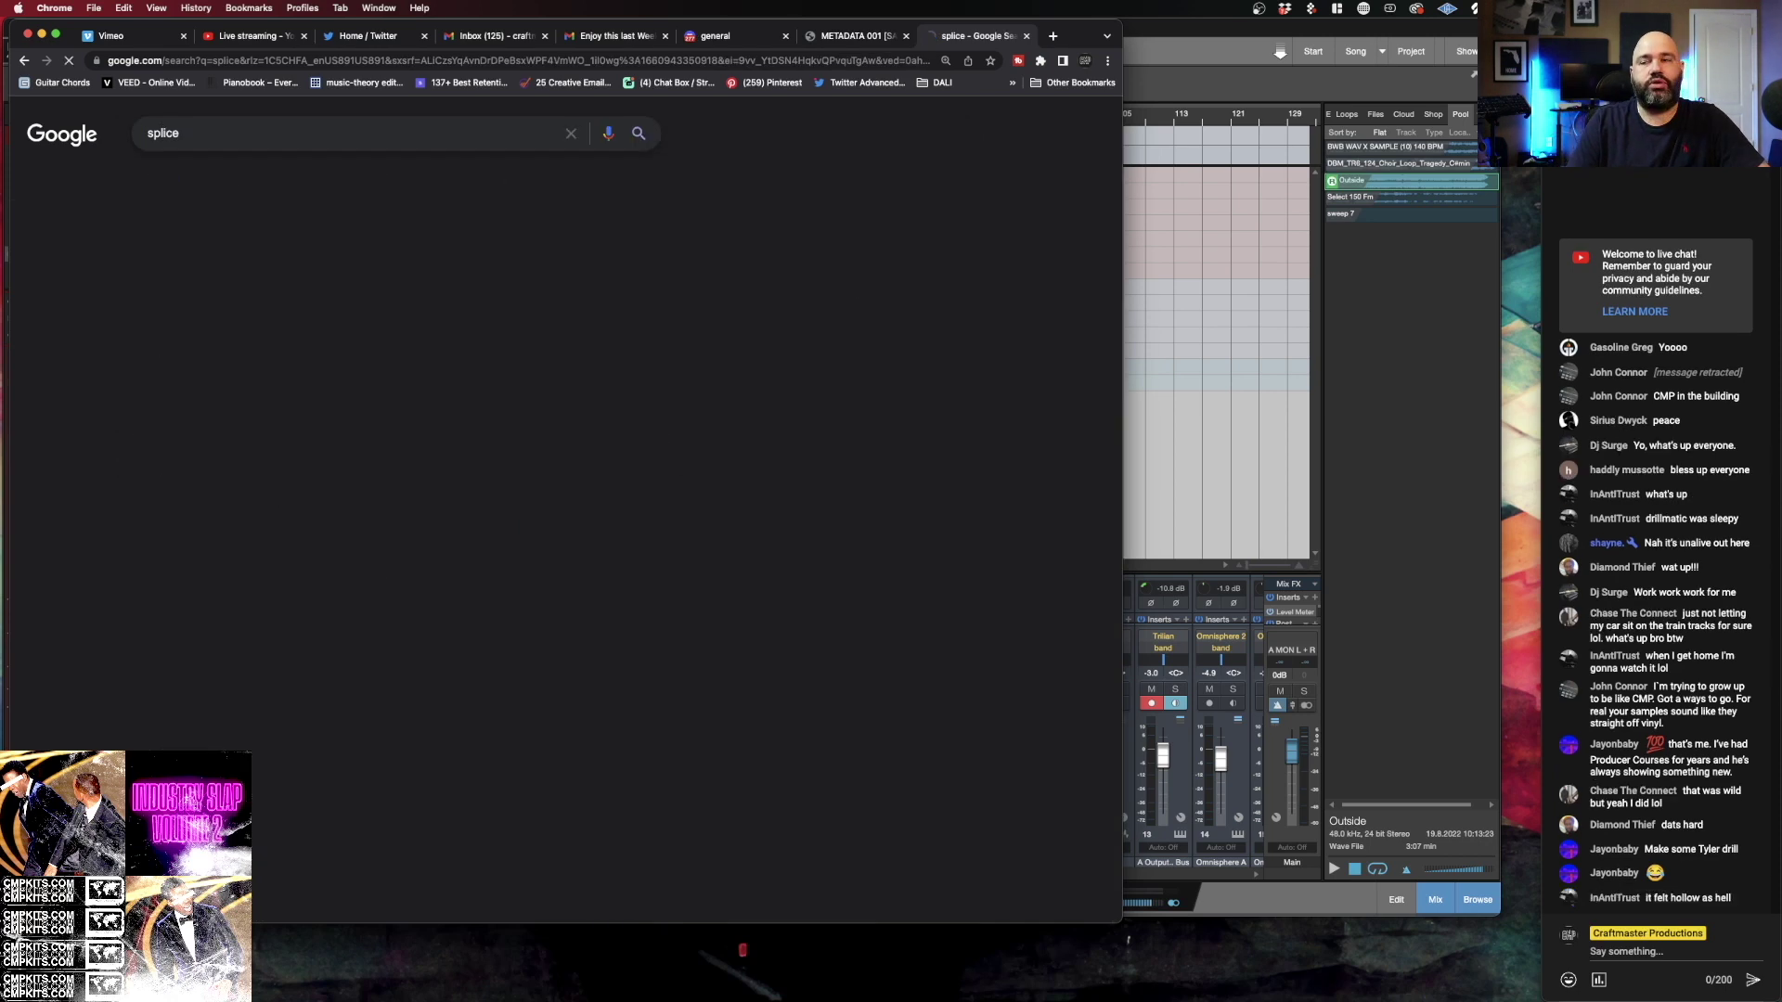
click(279, 246)
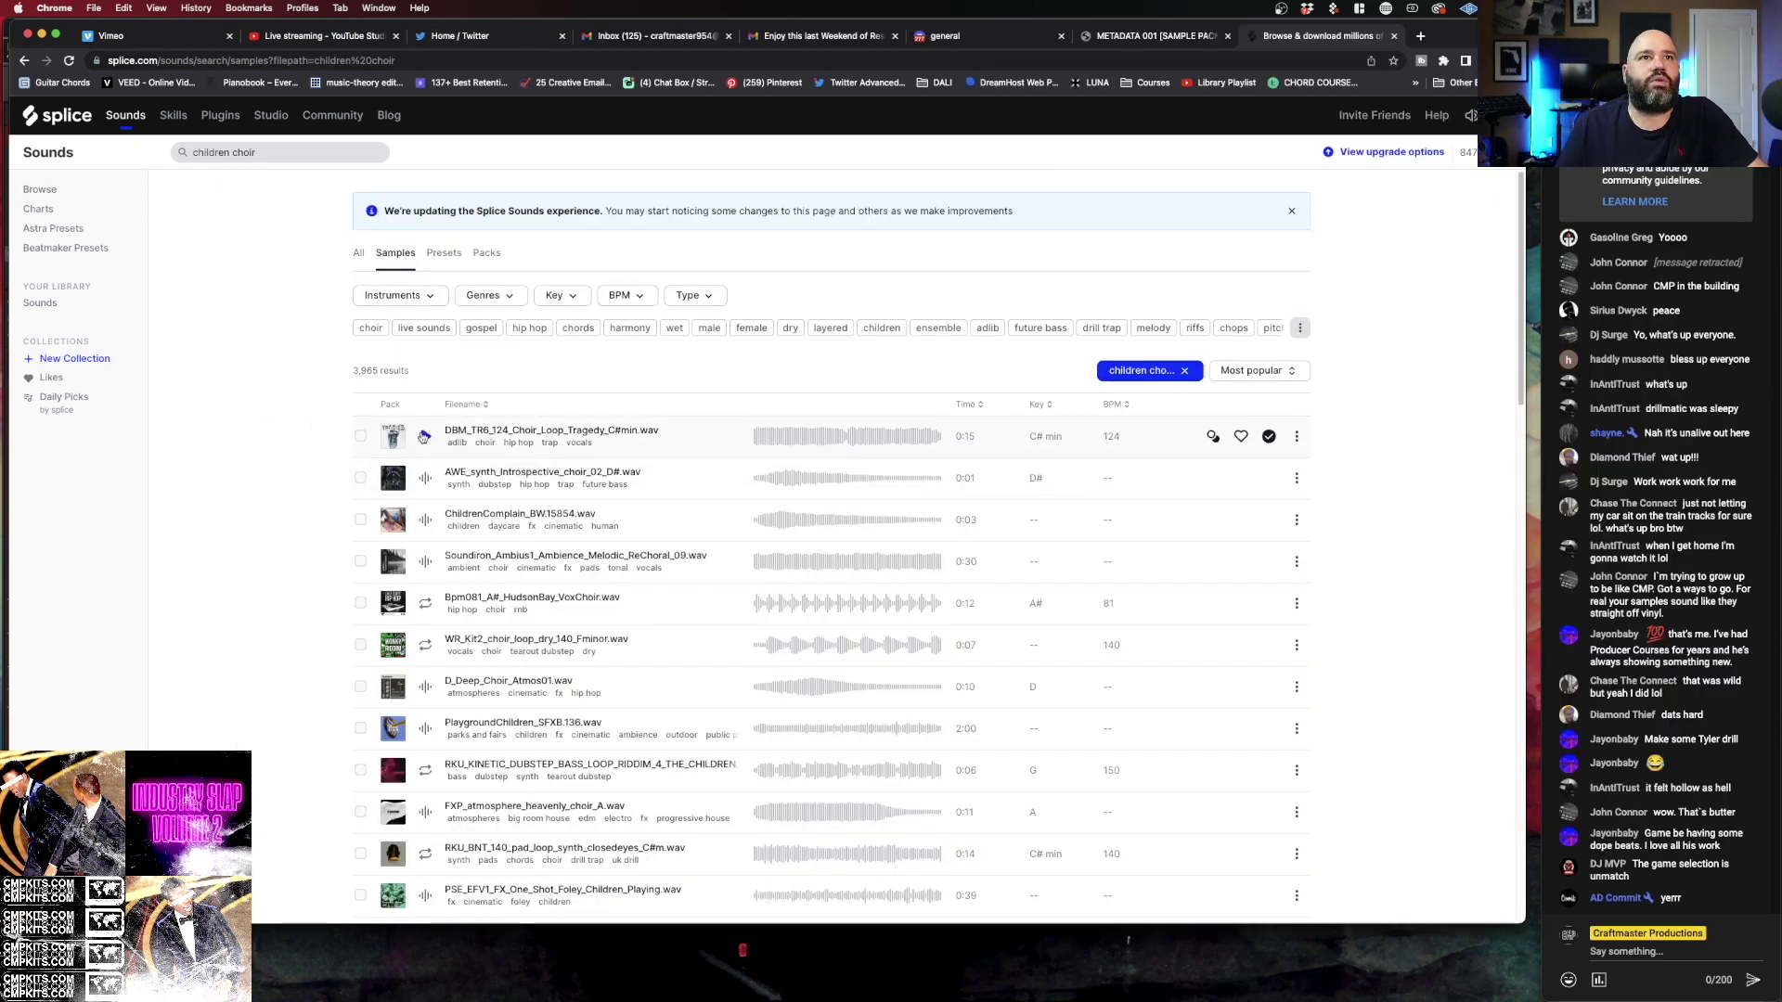
Preview the Tragedy C# min and SOULSURPLUS vocal choir loops, then open the vocal choir's options menu.
click(426, 436)
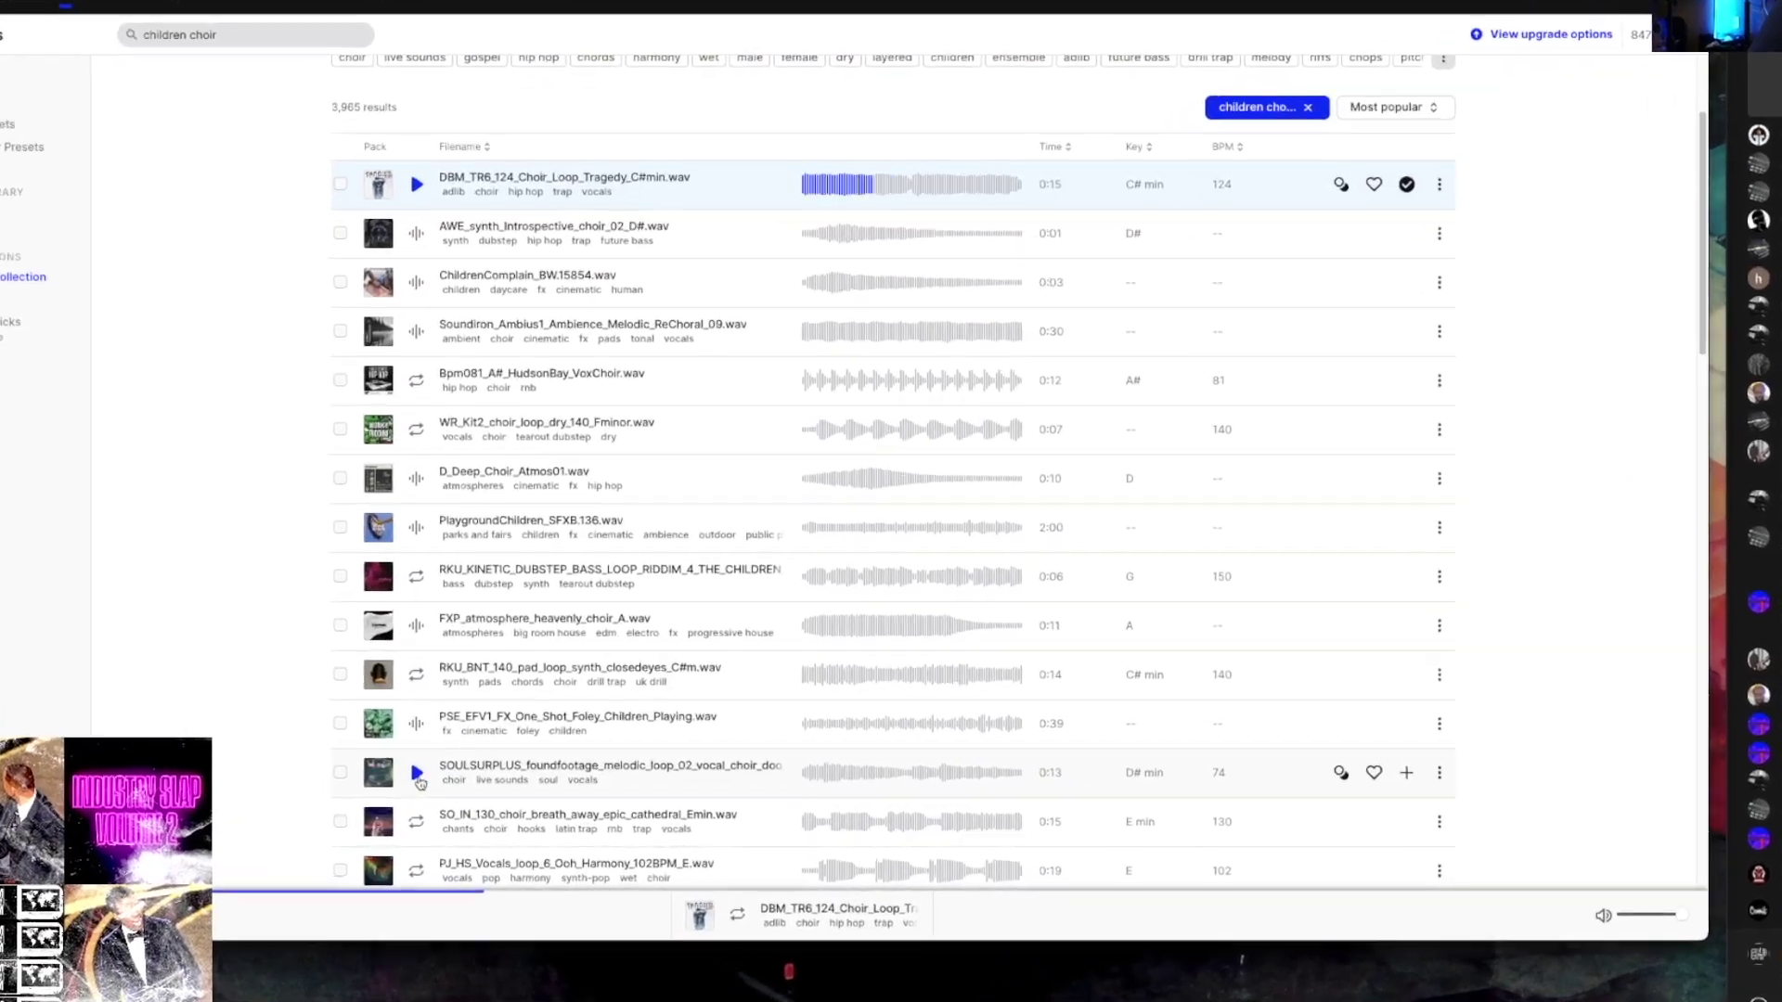
click(419, 779)
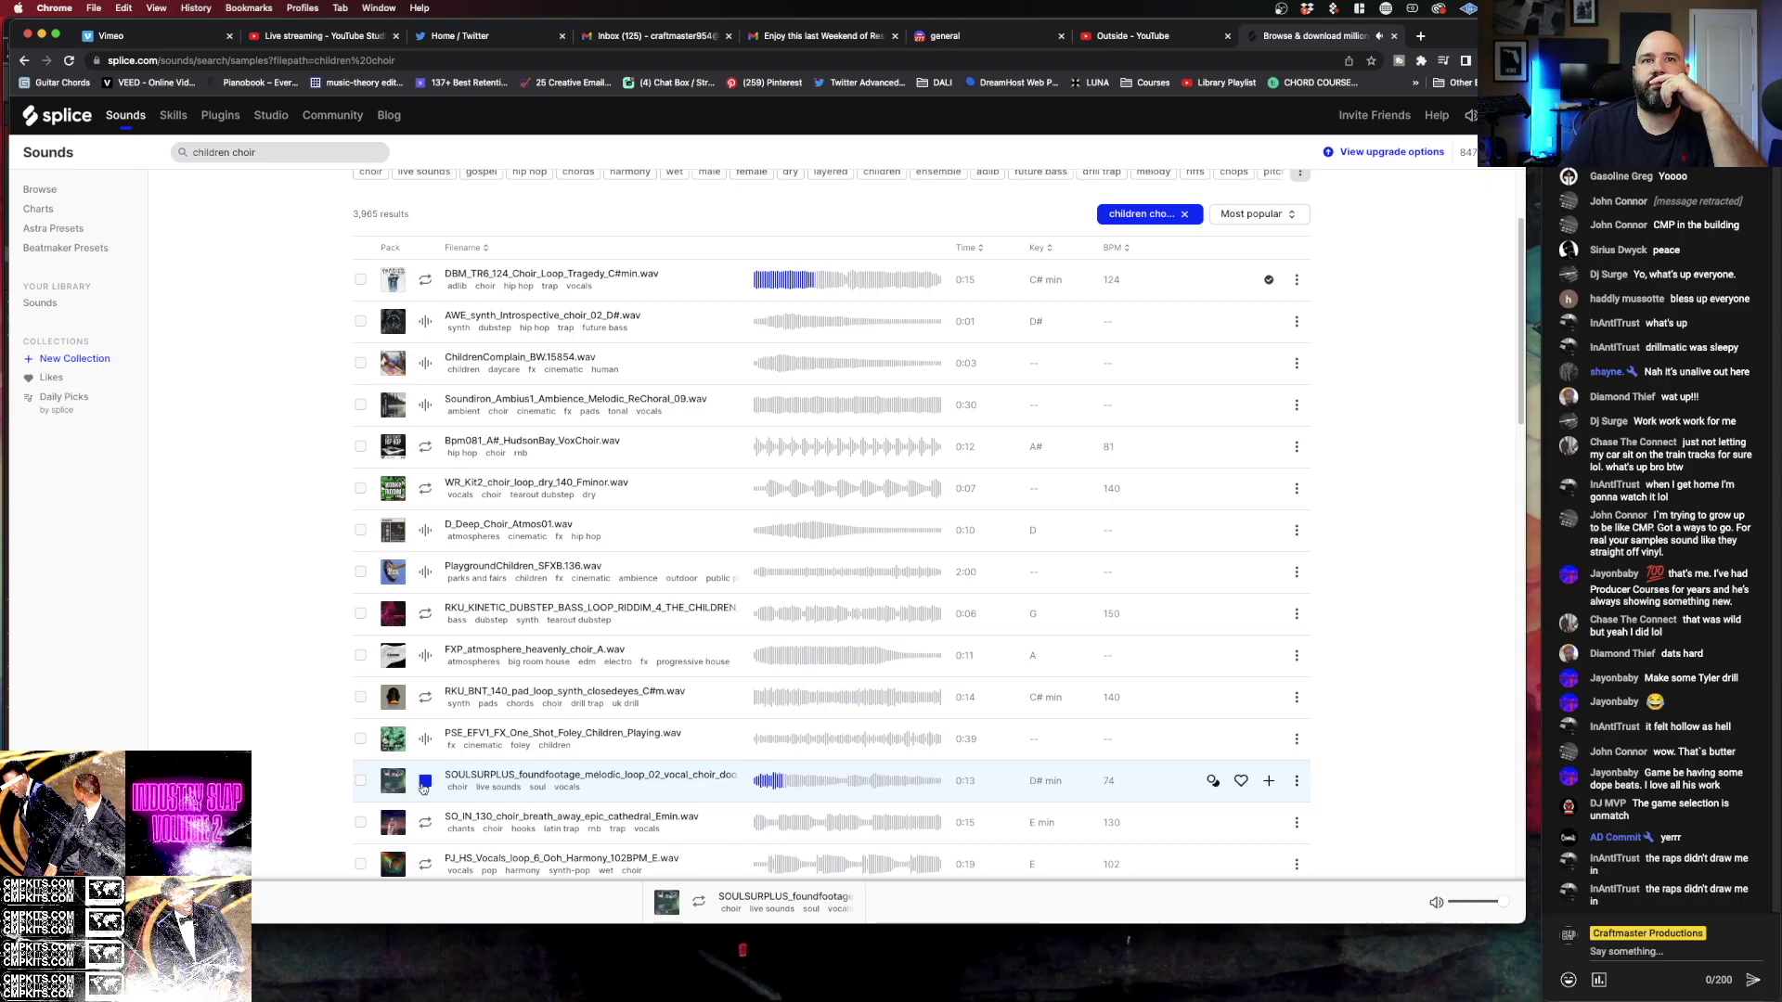
click(423, 784)
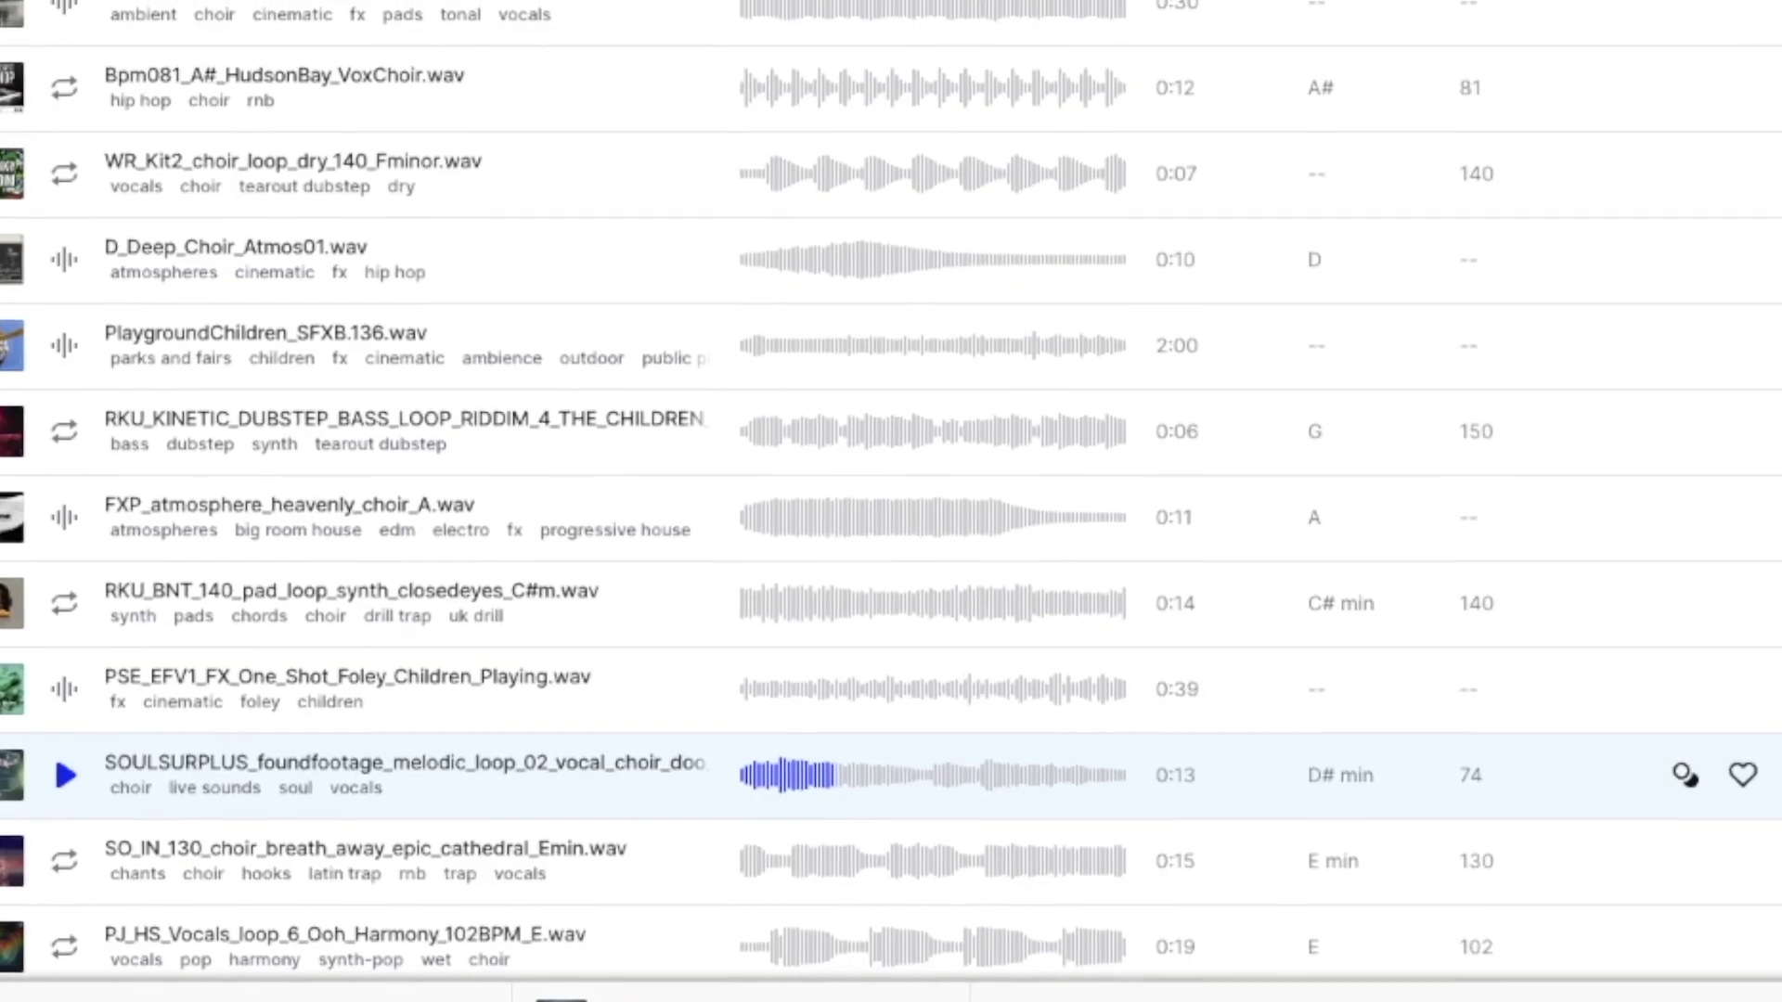
click(1296, 780)
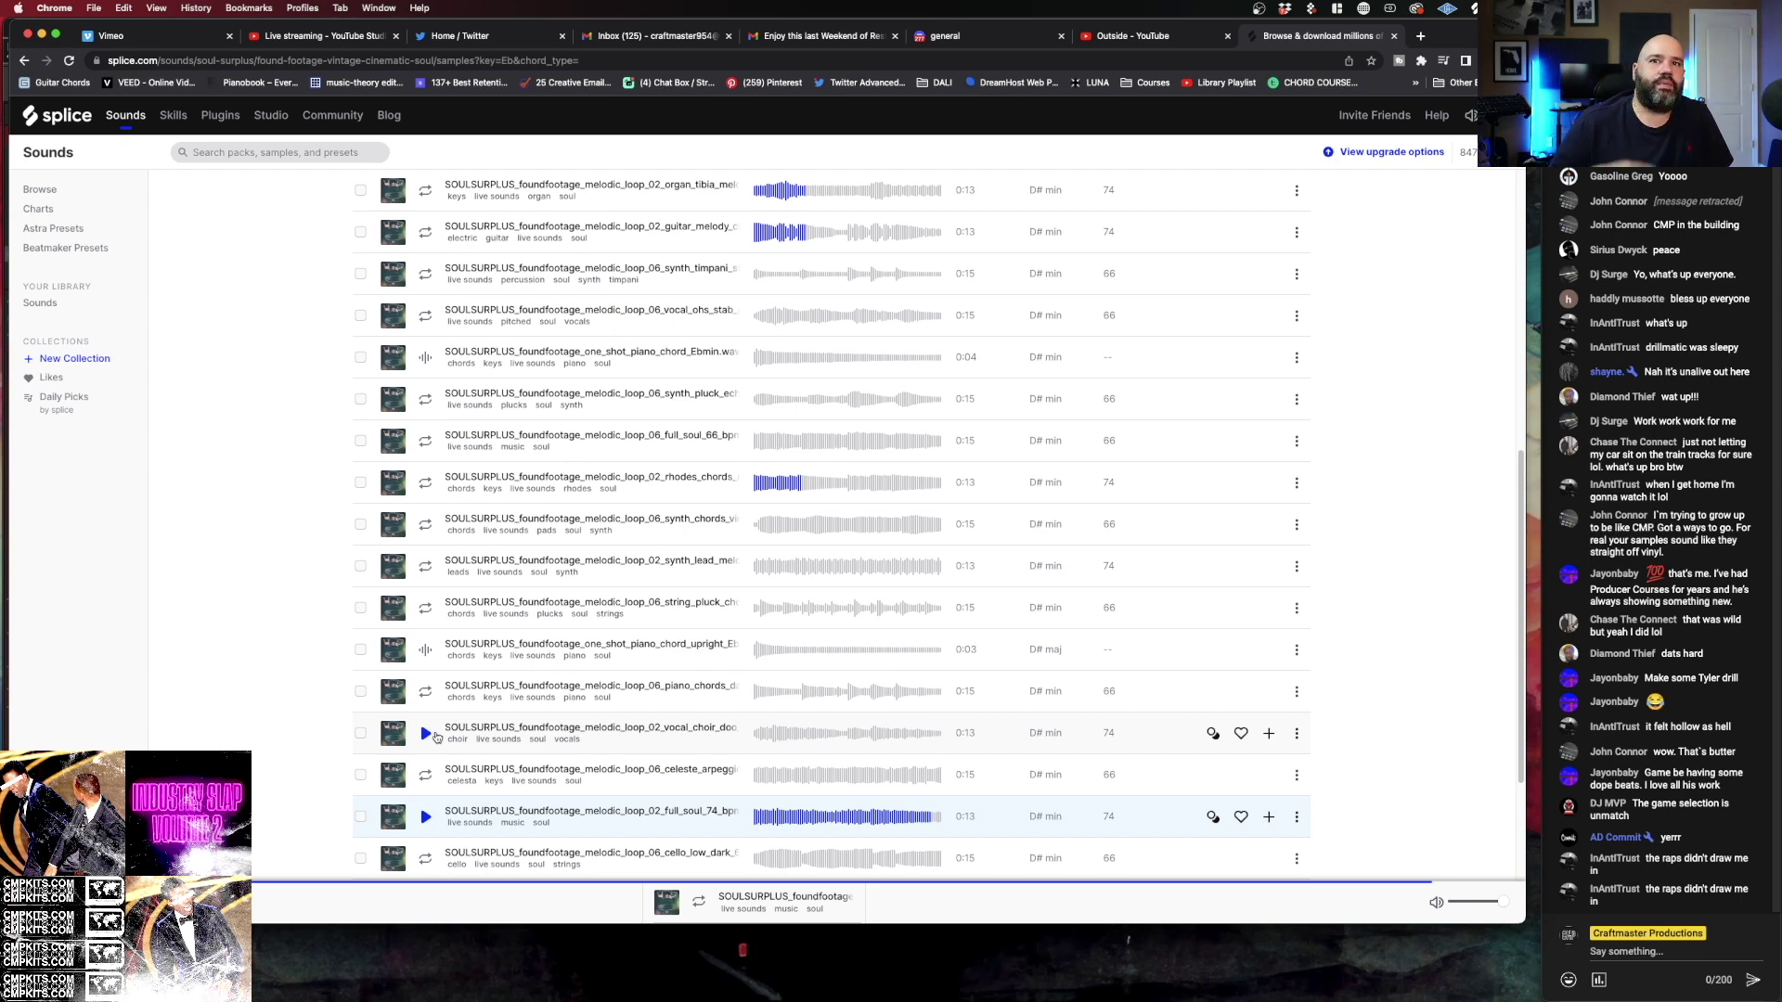
Preview the D# min synth lead and vocal choir loops, stepping on through the following samples.
scroll(732, 504, up, 5)
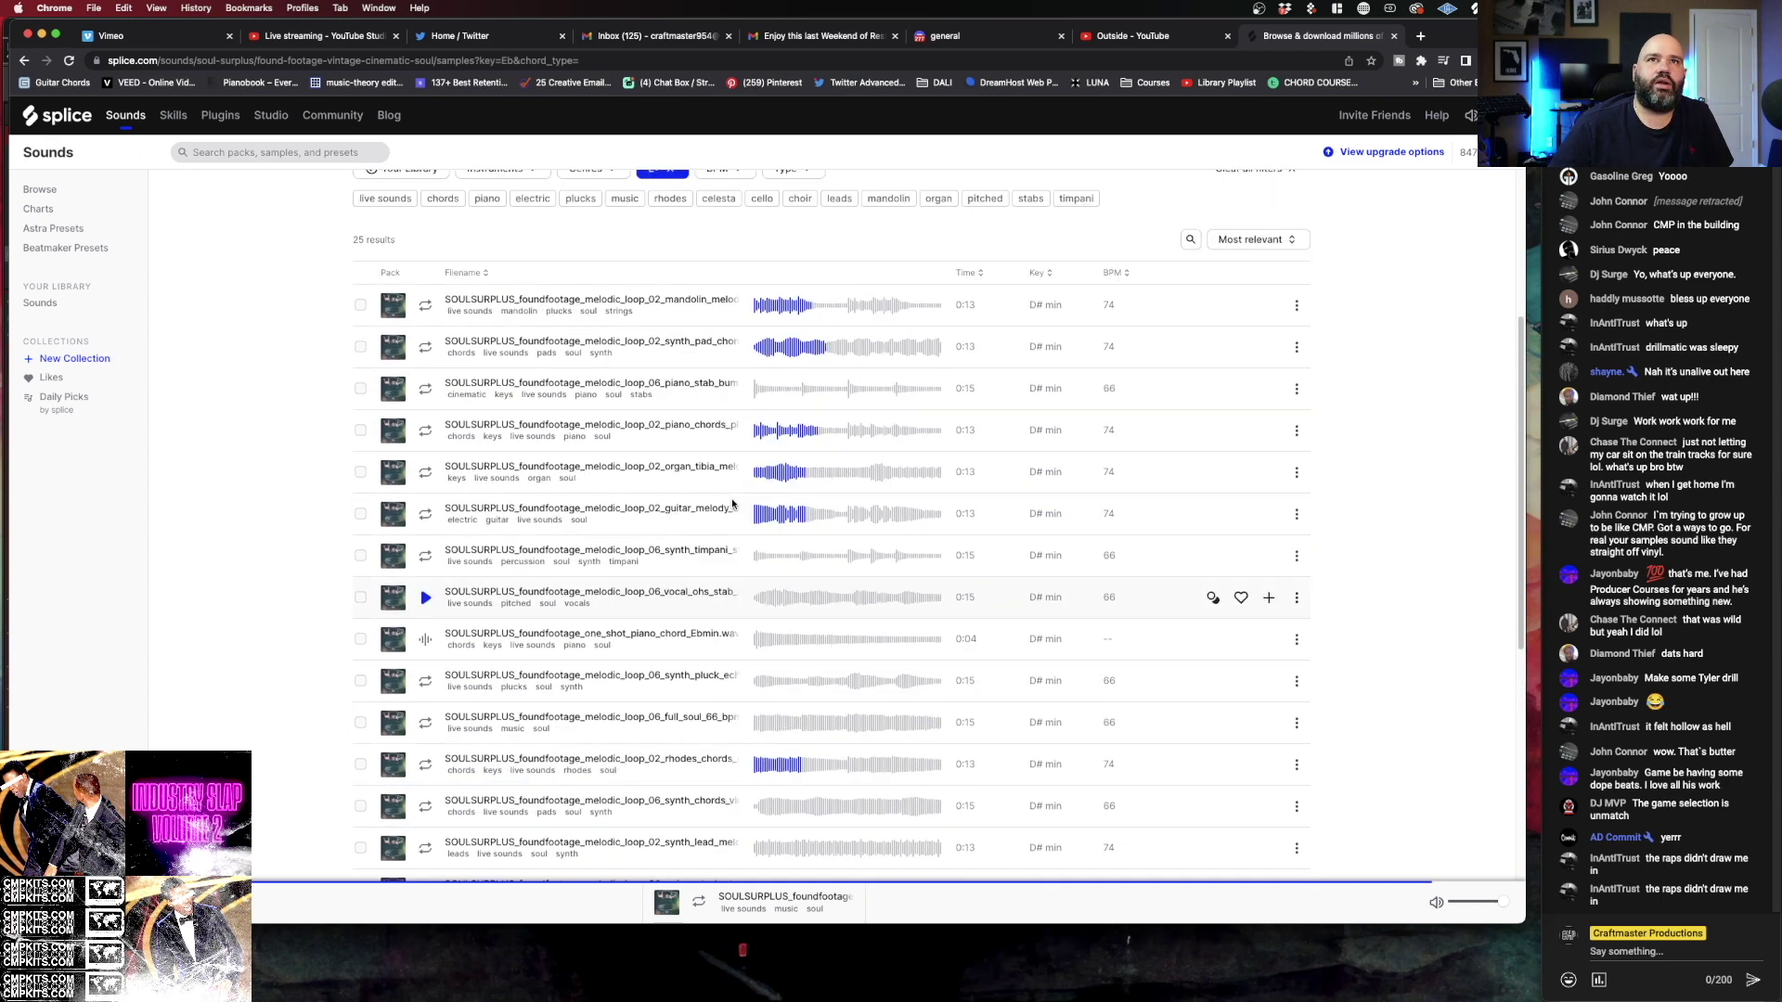
scroll(817, 482, down, 2)
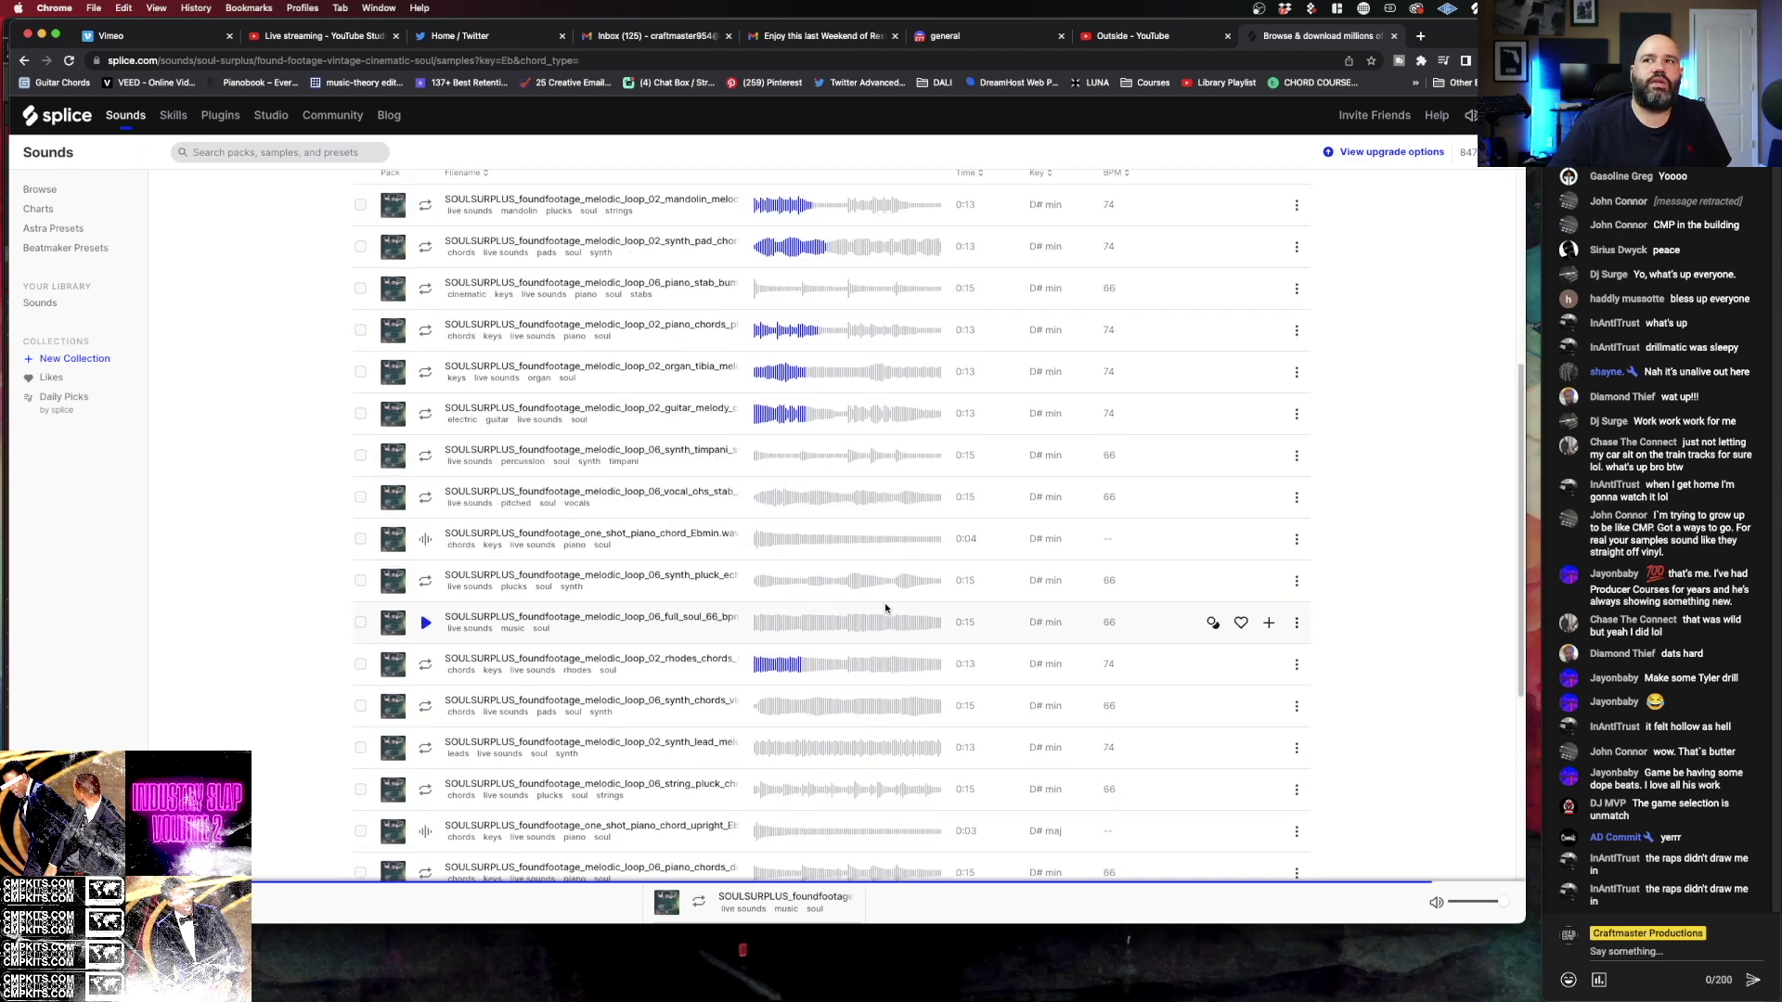
scroll(885, 608, up, 1)
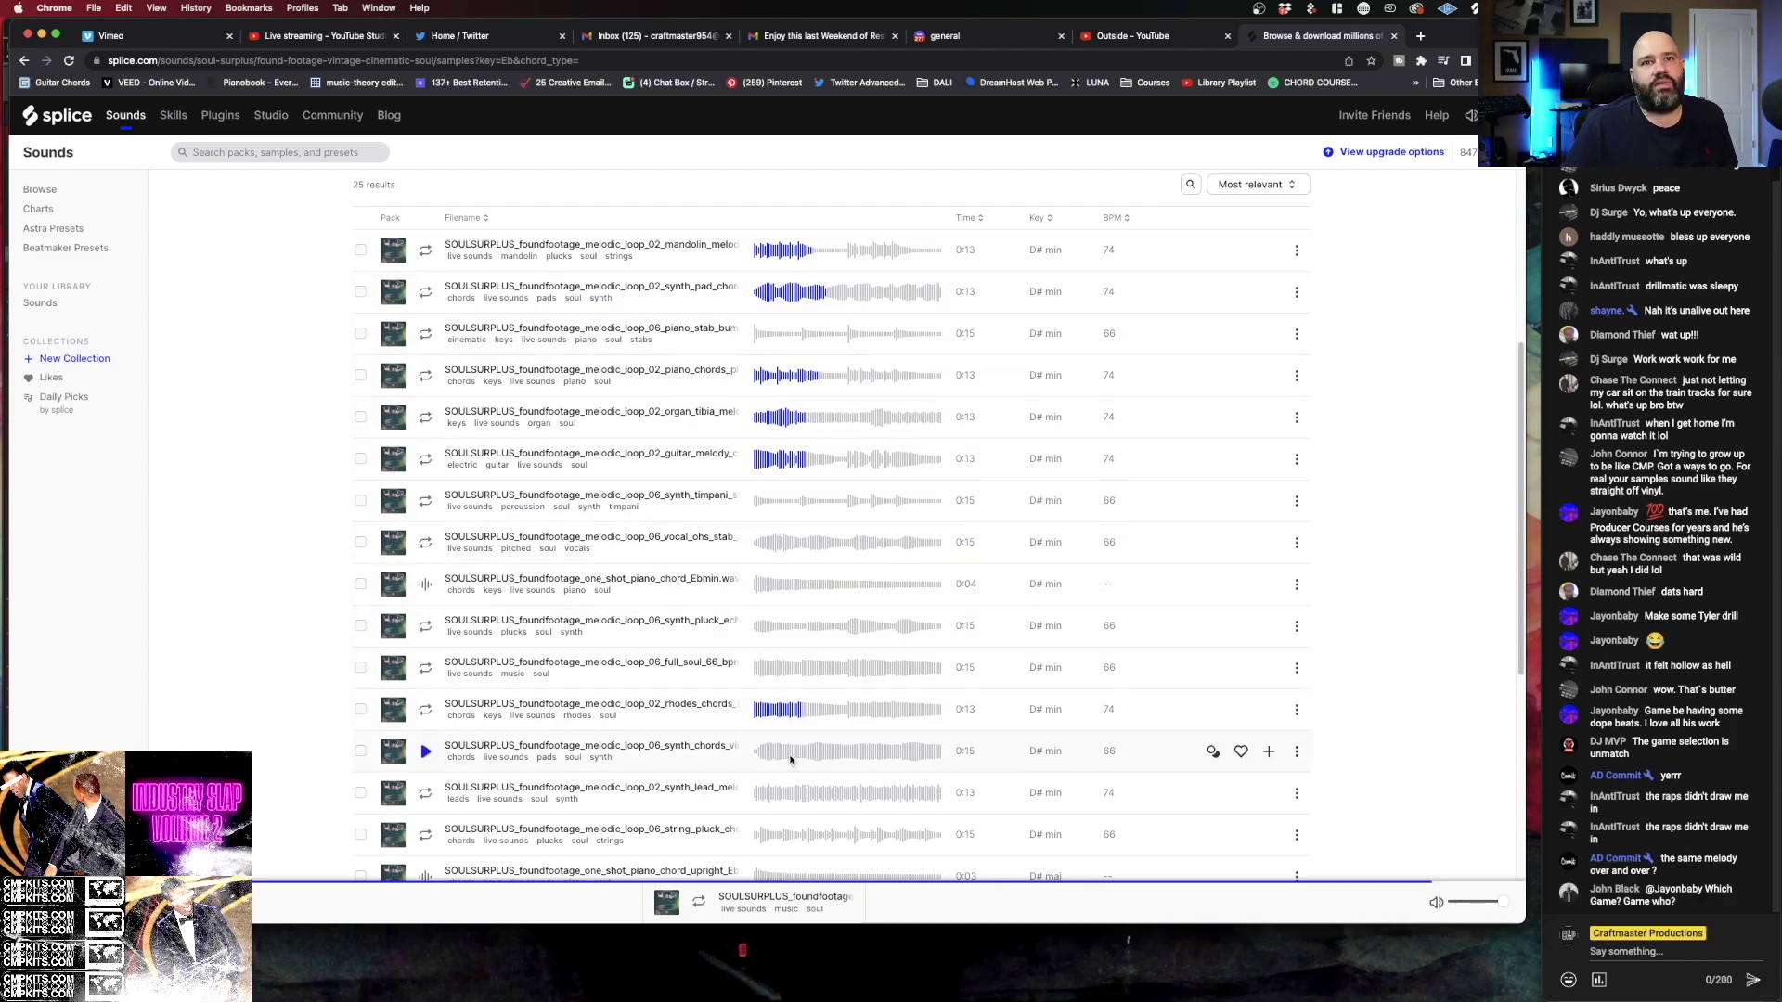
click(426, 794)
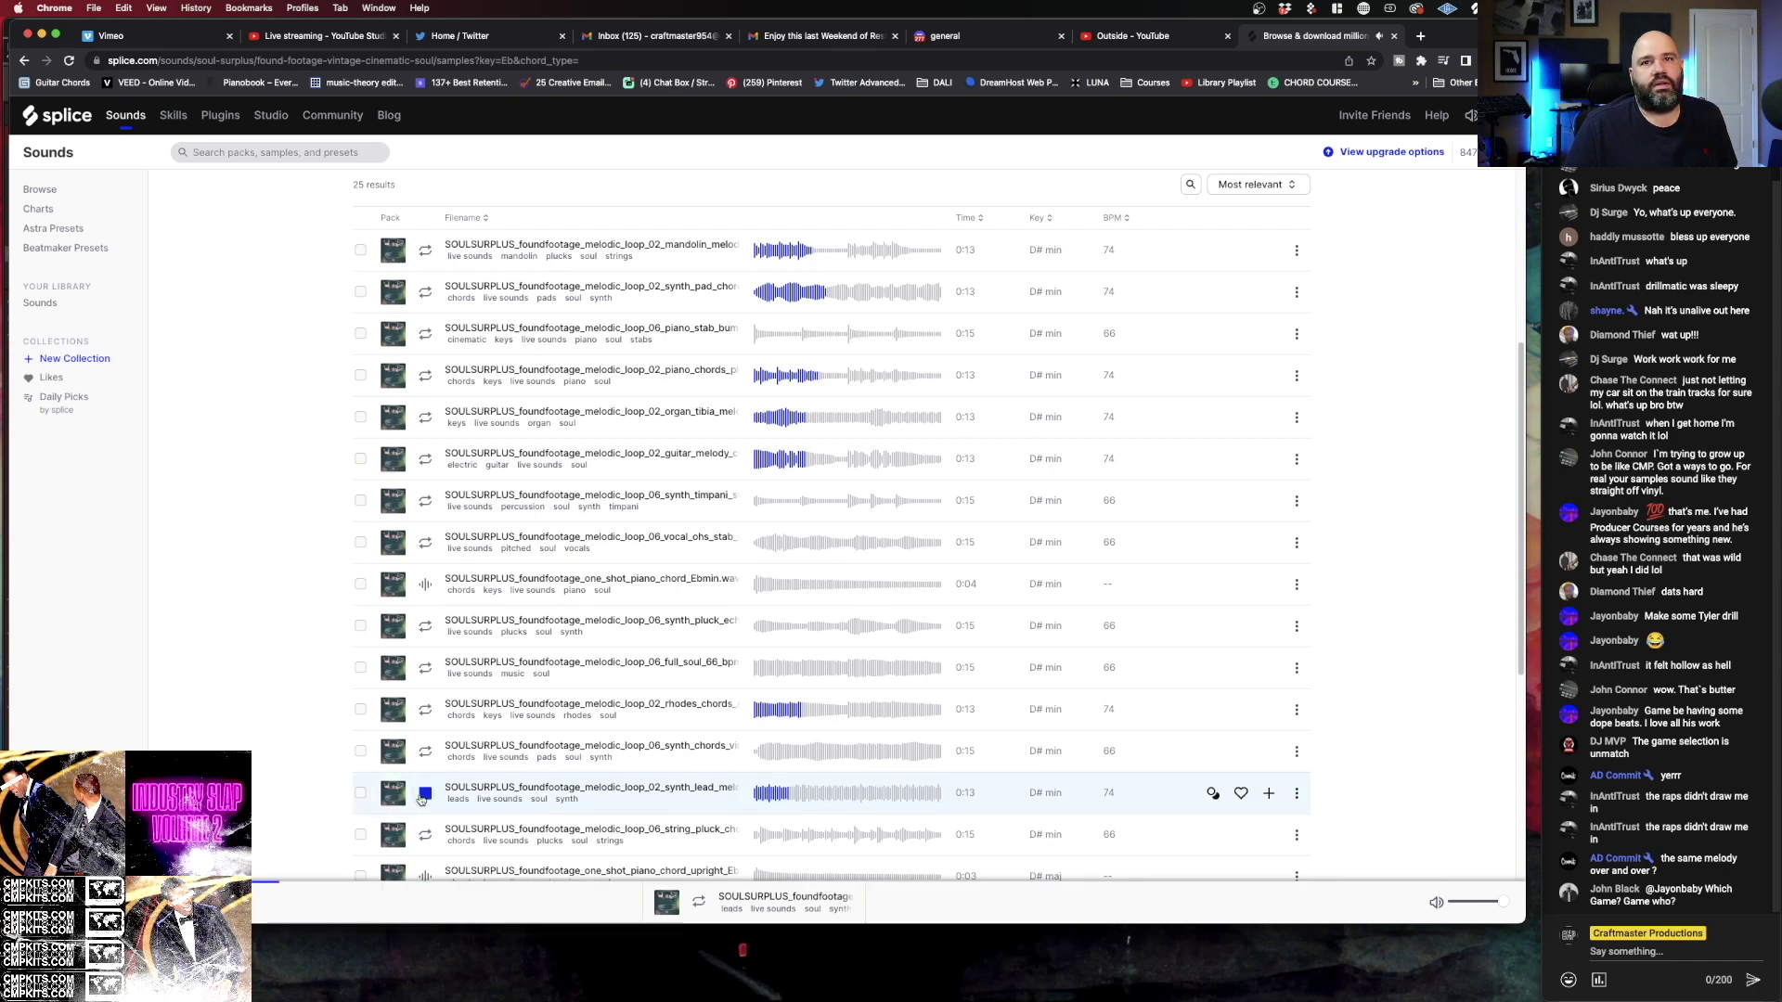
scroll(427, 807, down, 2)
click(429, 814)
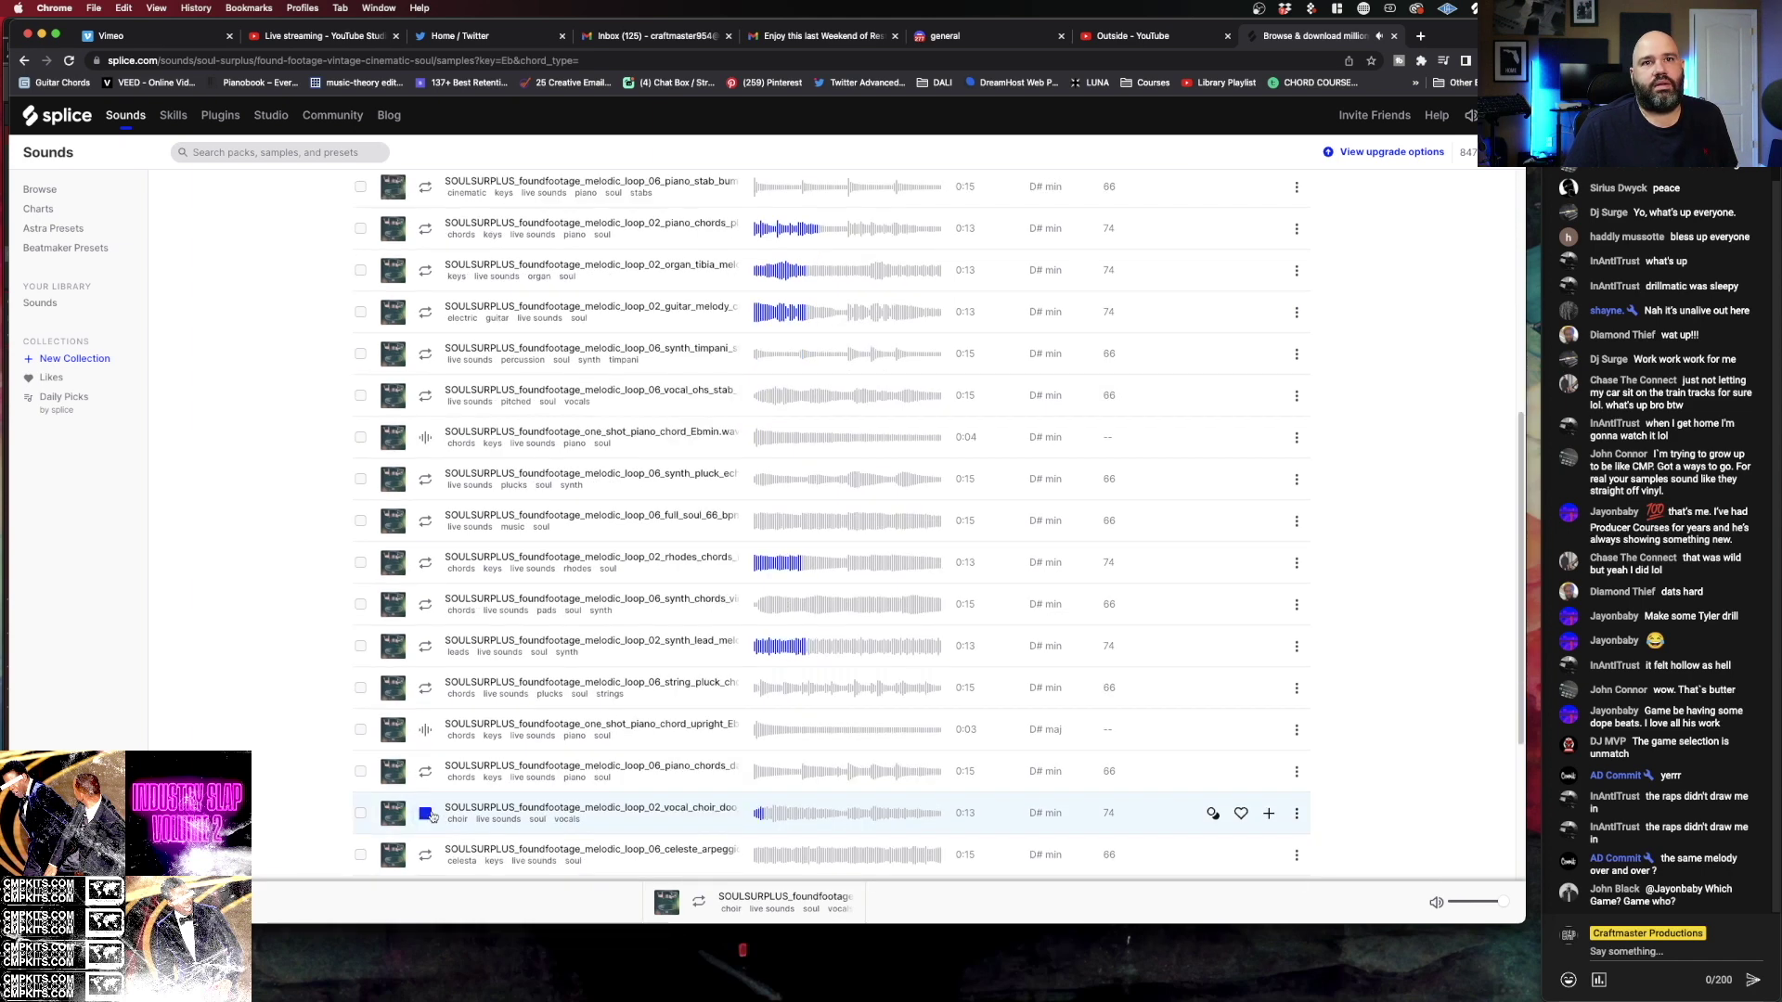
key(Down)
key(Down)
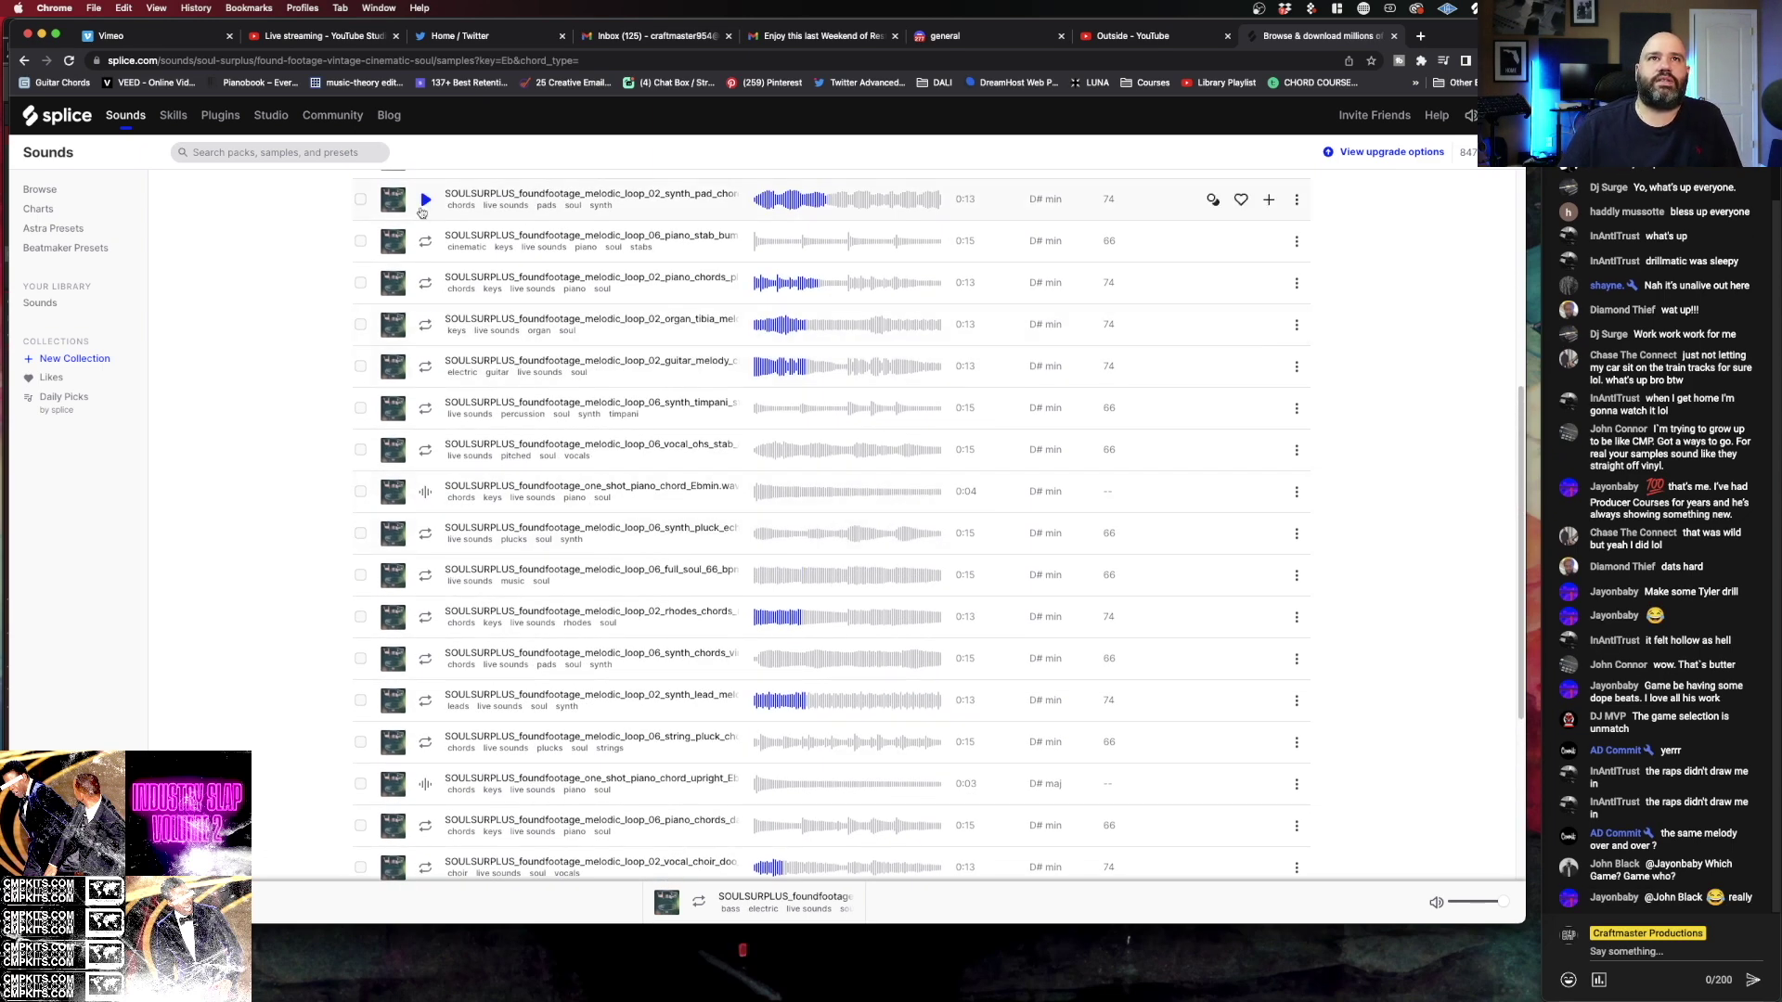
Preview the synth pad chords and rhodes chords loops, then replay the synth lead loop.
scroll(464, 241, up, 1)
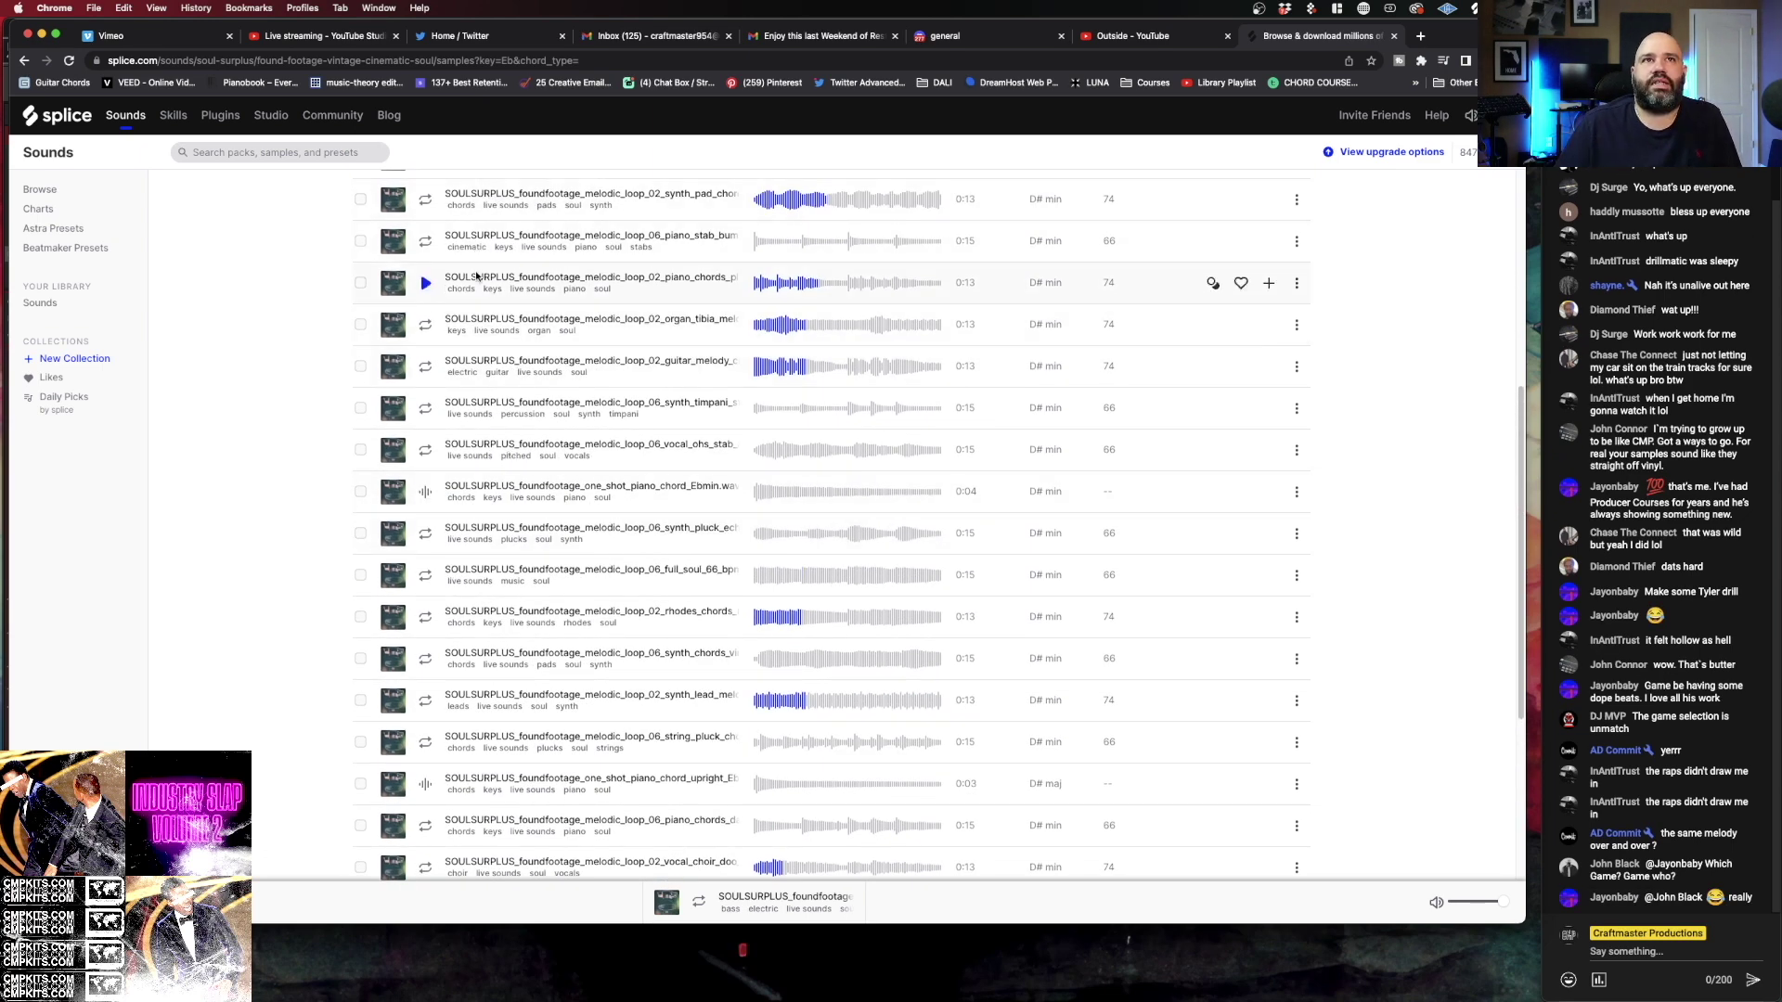
click(426, 201)
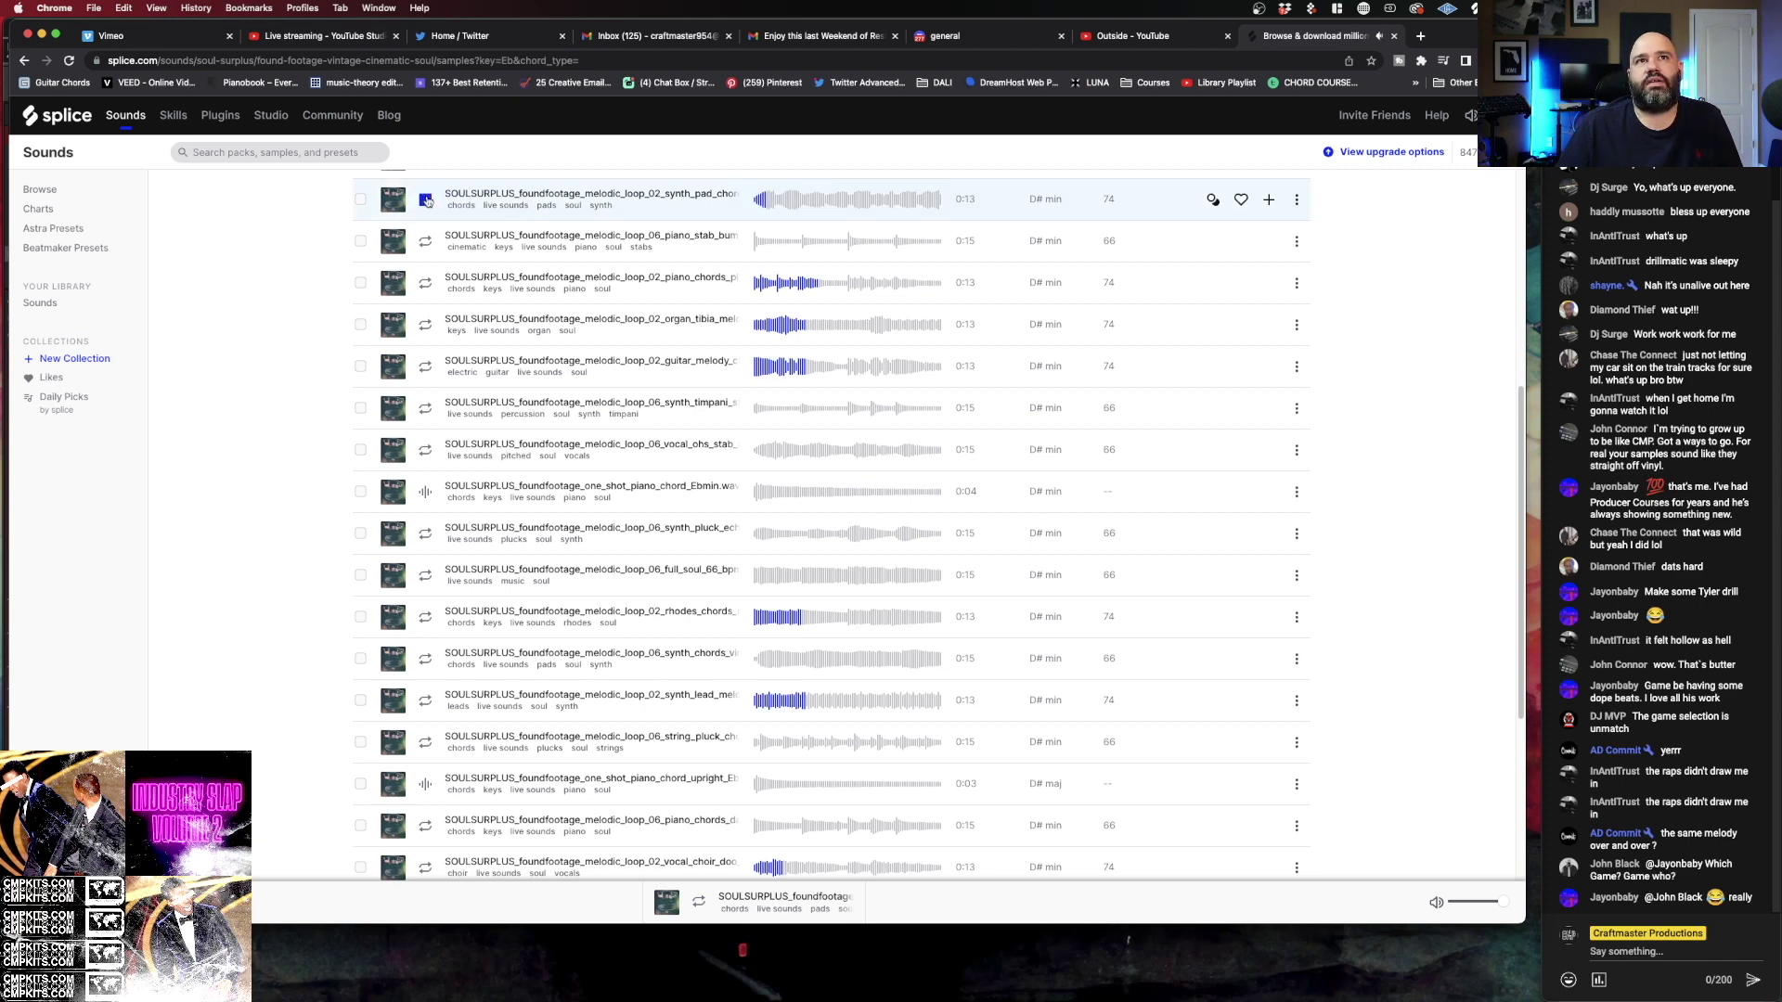
click(427, 617)
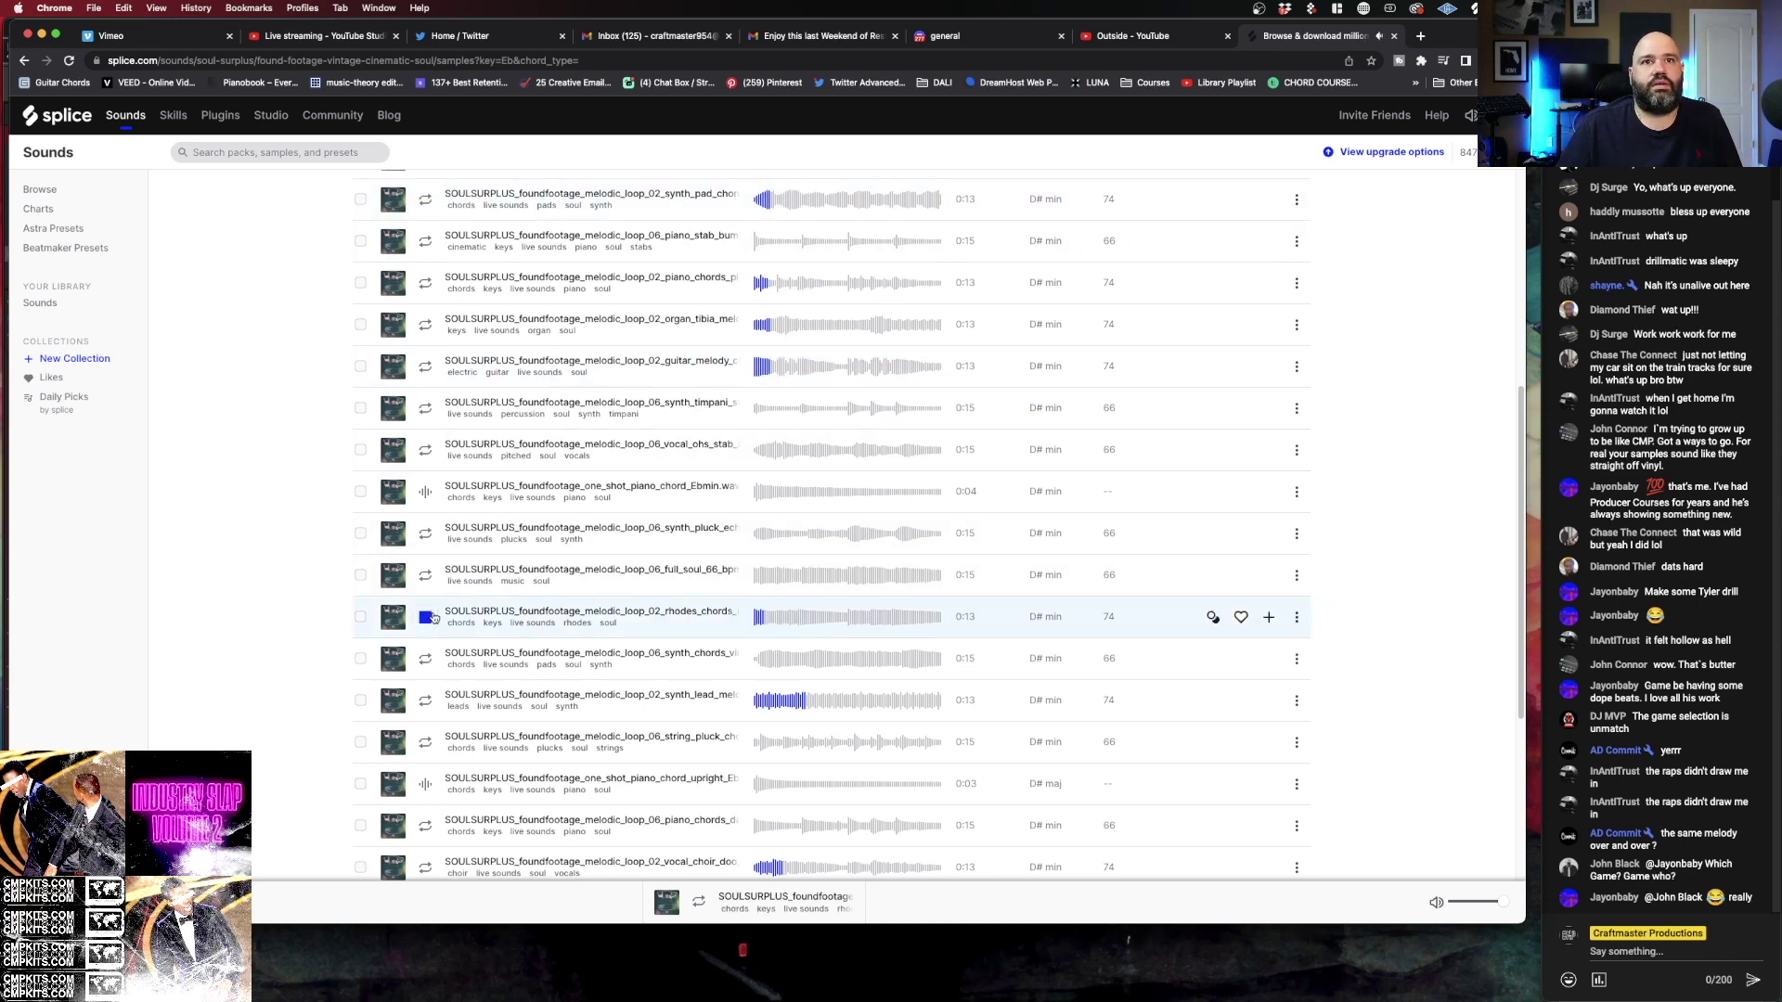
click(426, 700)
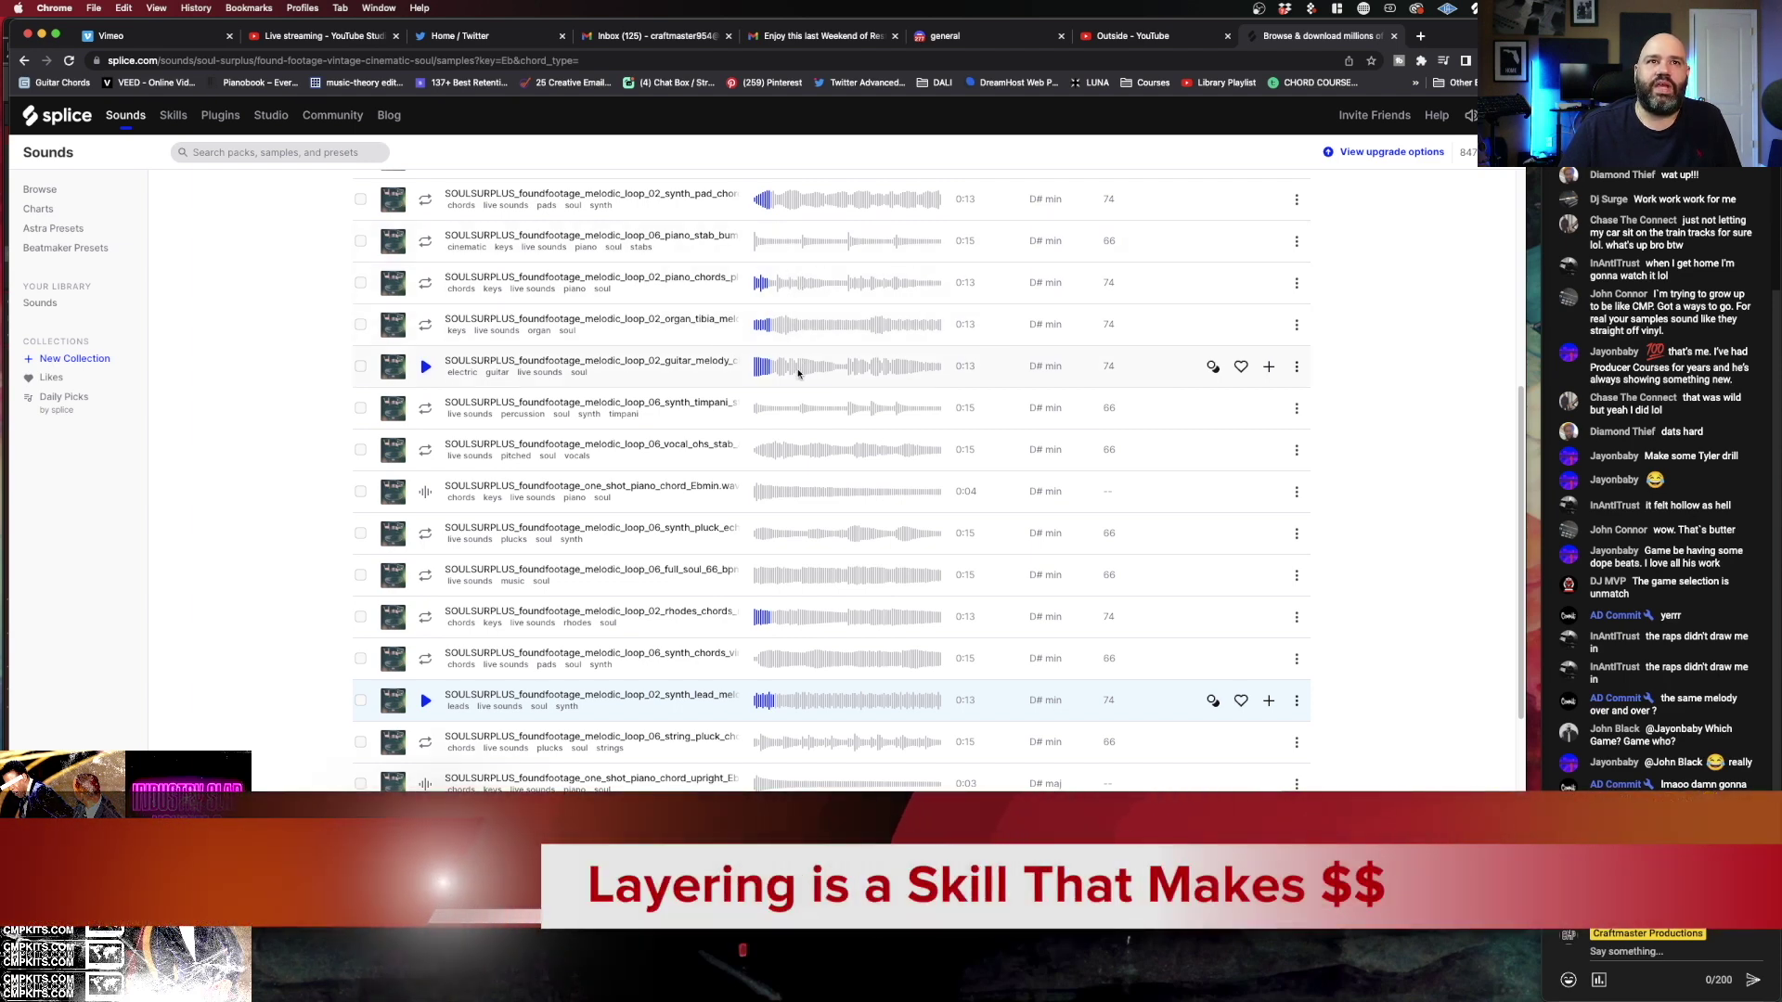
scroll(798, 373, up, 5)
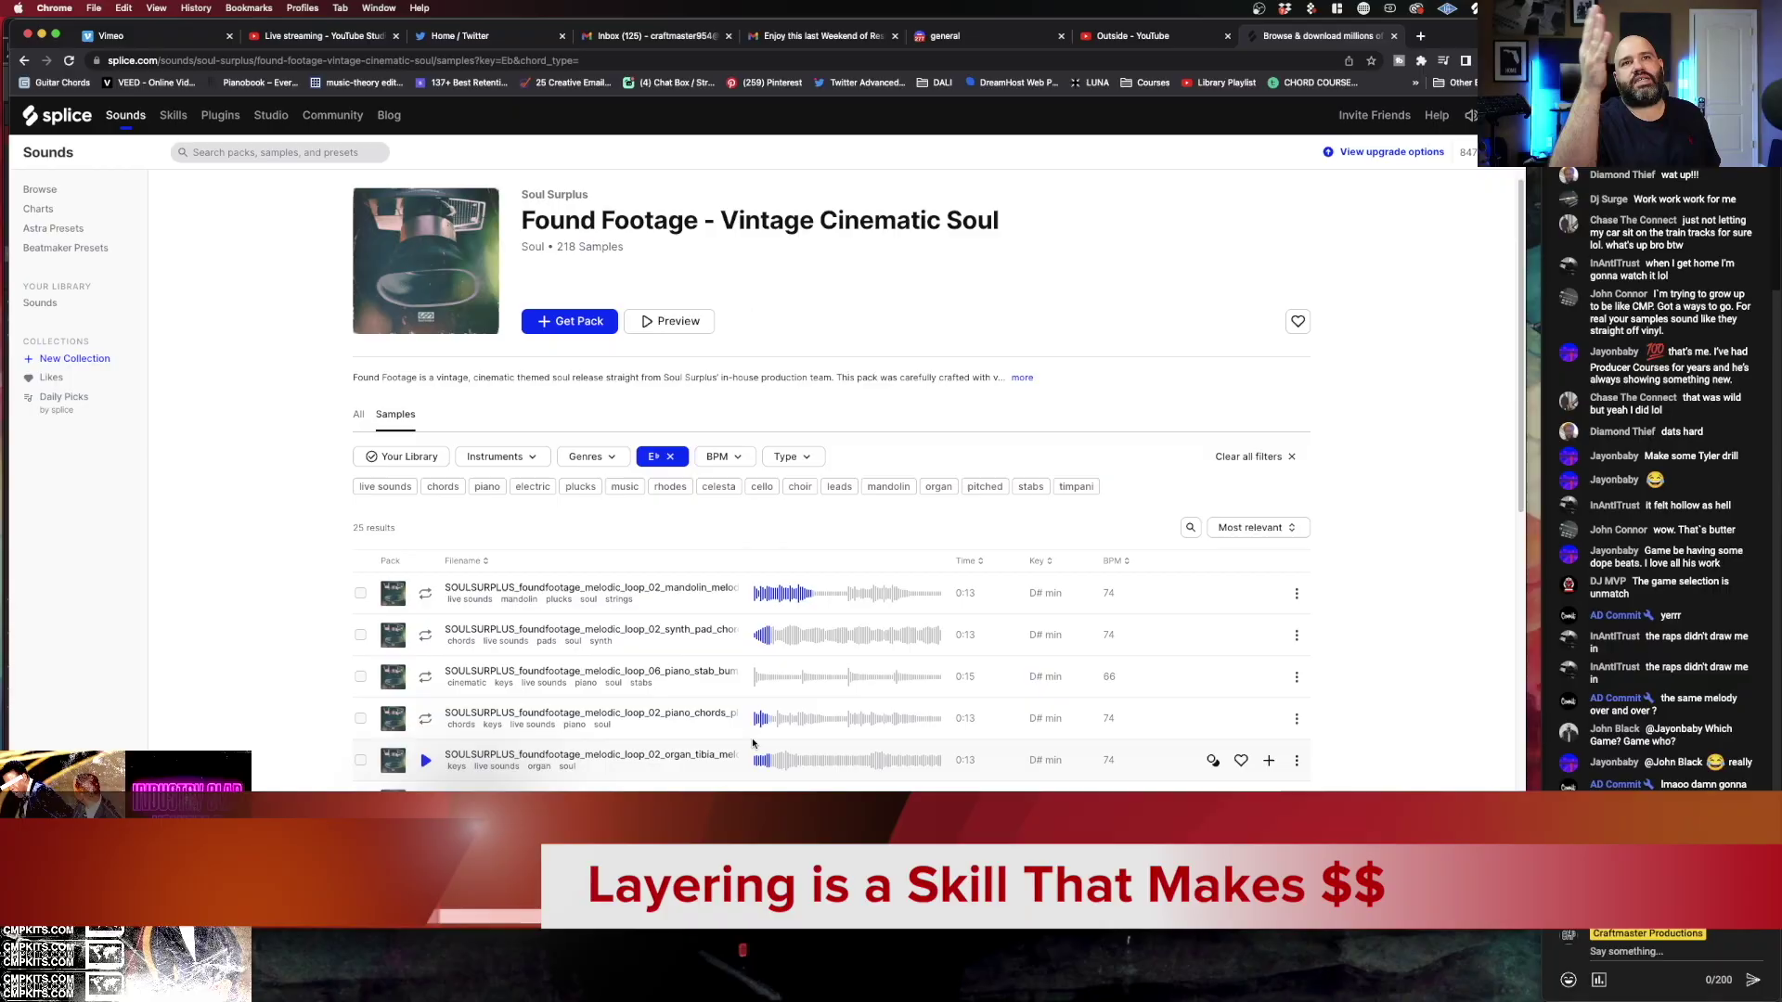